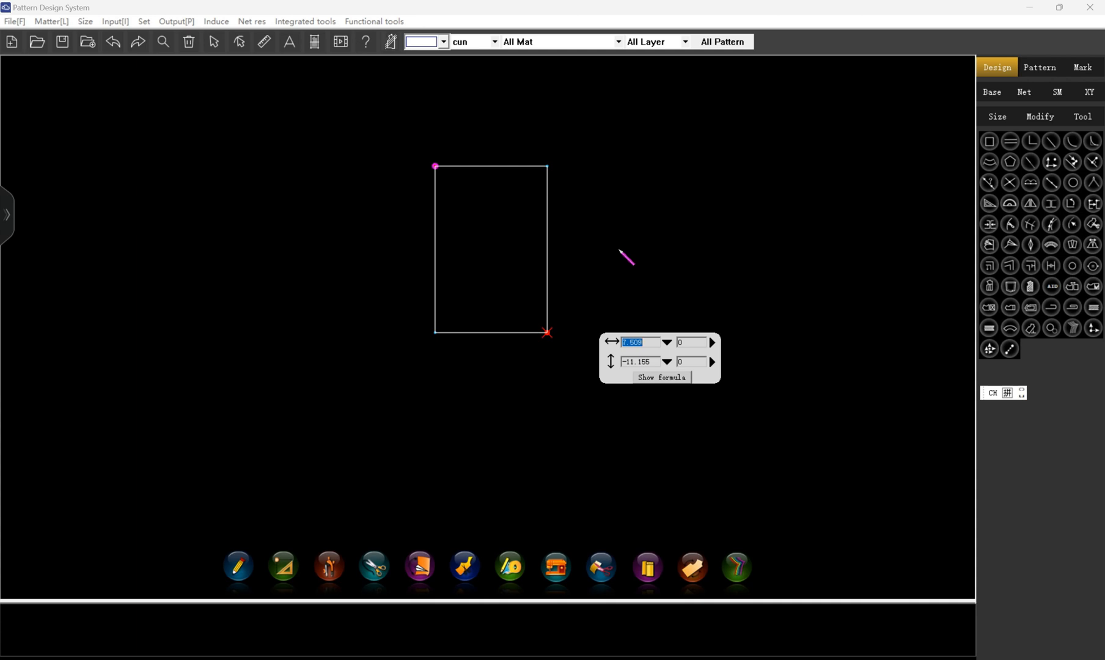
- Draw a slanted line about 9.6 long beside the rectangle, rising at about 20 degrees
click(618, 249)
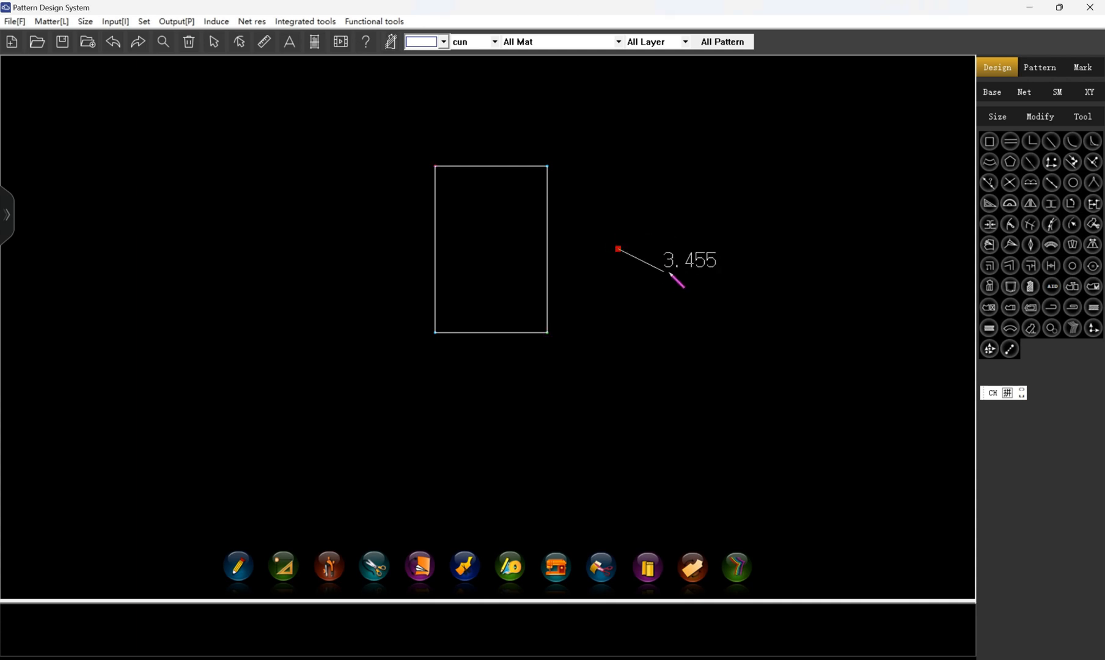
click(751, 199)
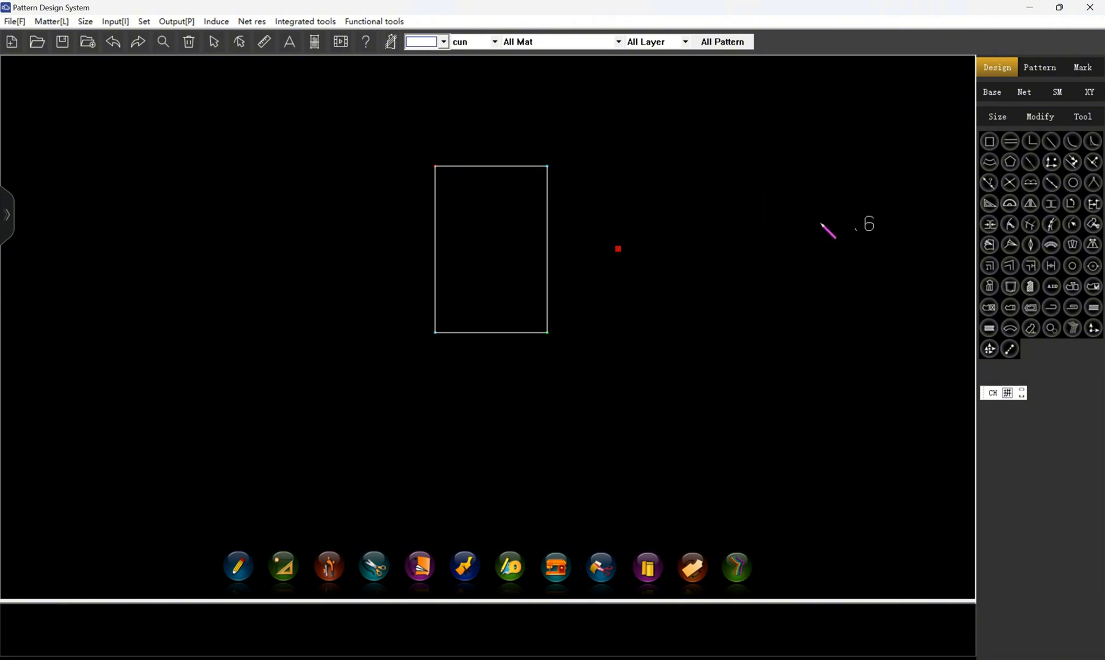
drag(671, 208, 689, 289)
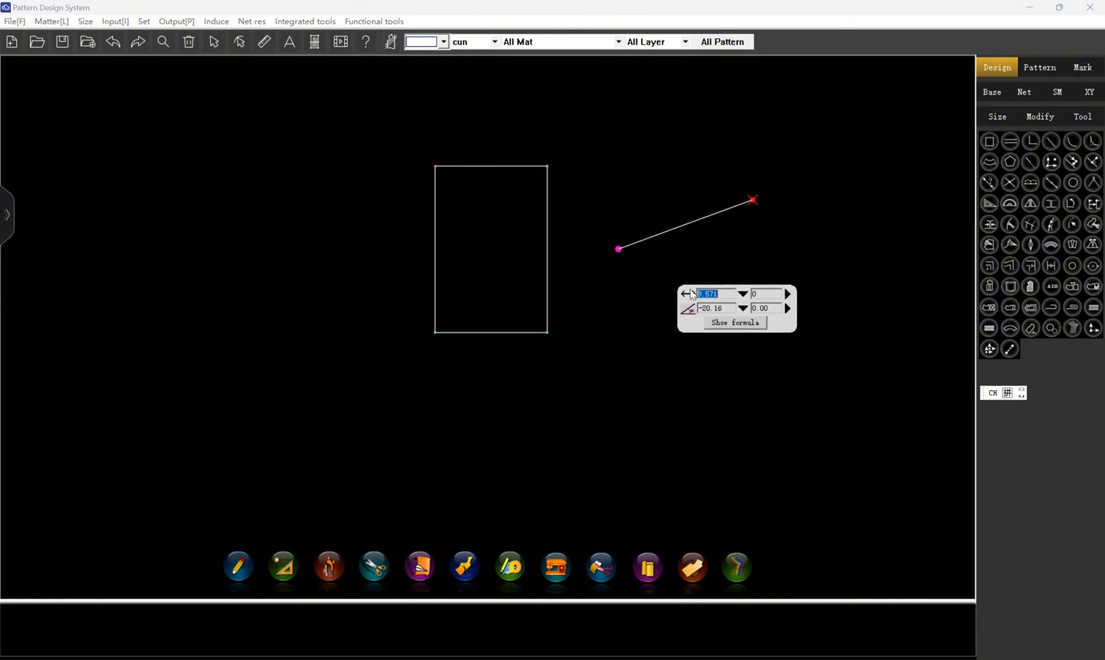
click(776, 252)
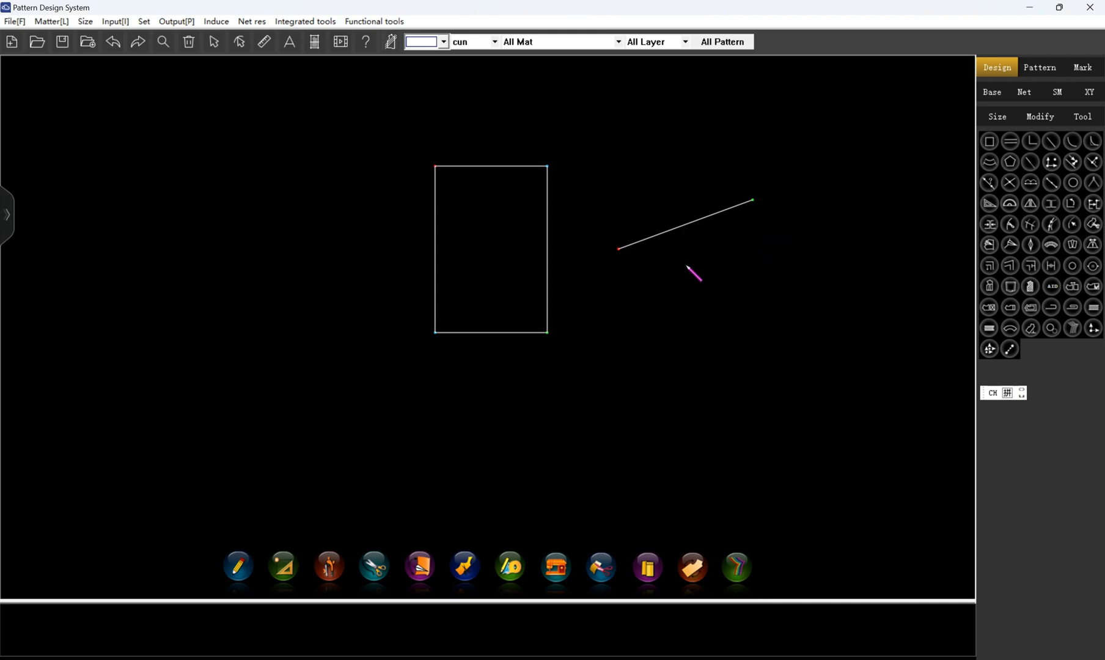
- Add a line parallel to the rectangle's top edge, 3 below it
click(475, 167)
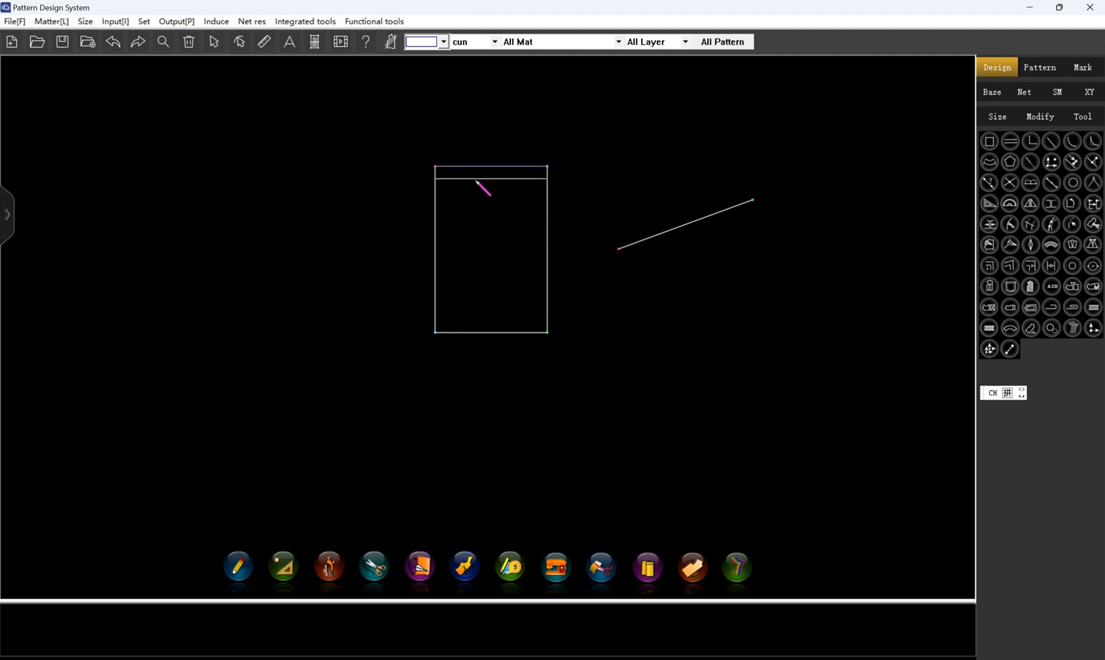
click(476, 203)
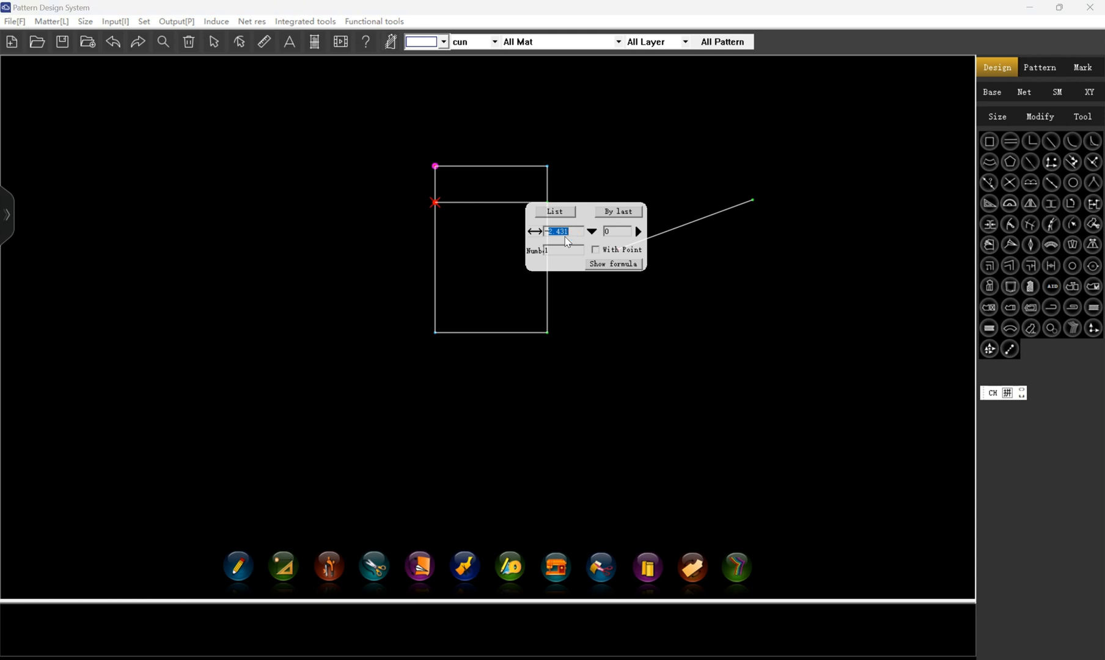
text(3)
key(Return)
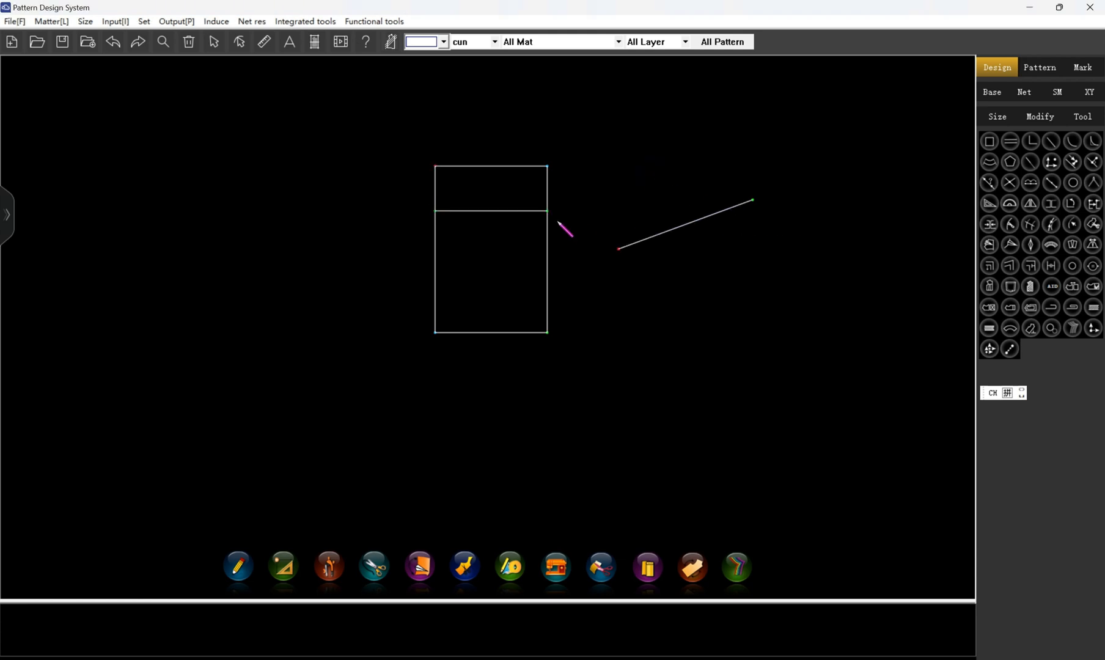
- Turn on Show tool info in the tool bar selection settings
scroll(515, 165, up, 1)
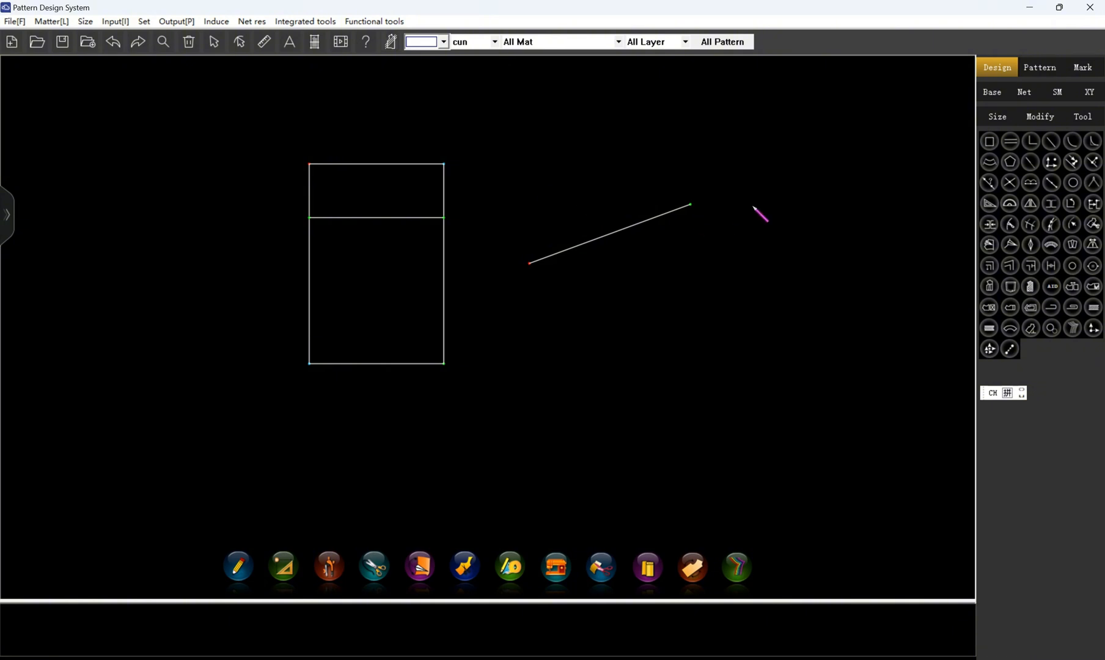
scroll(147, 158, down, 2)
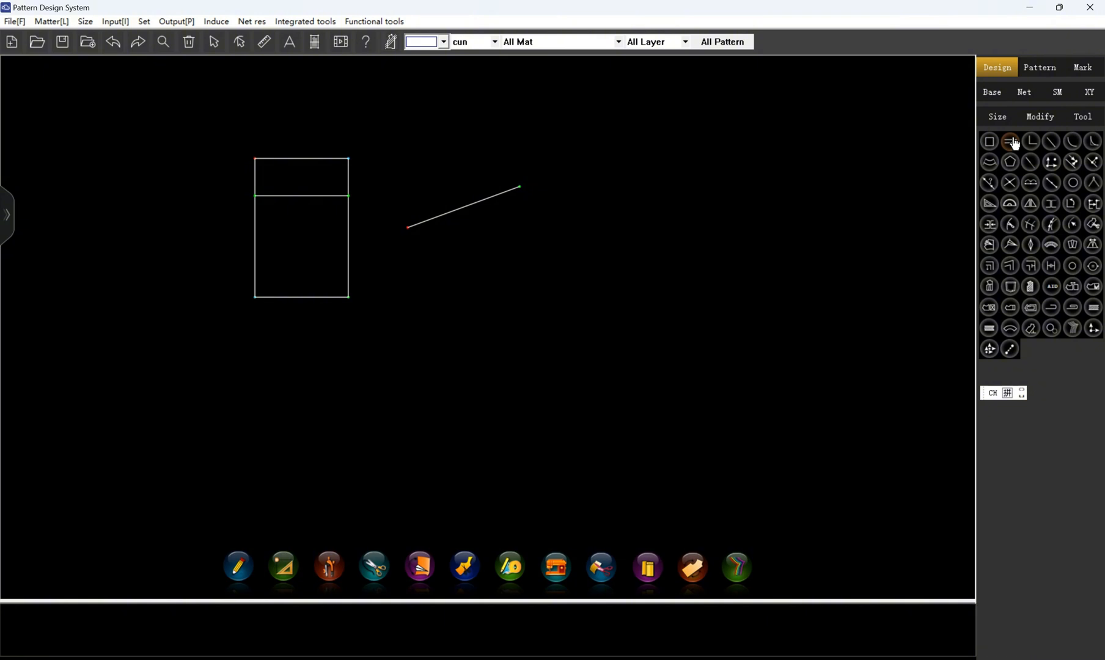
right_click(657, 117)
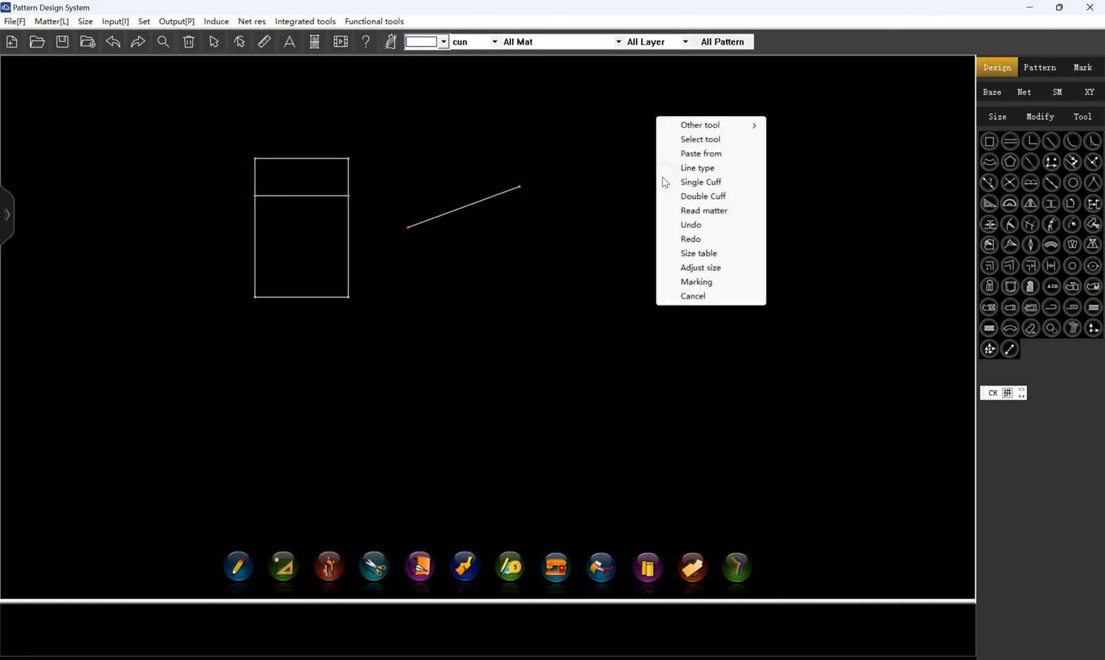
click(696, 142)
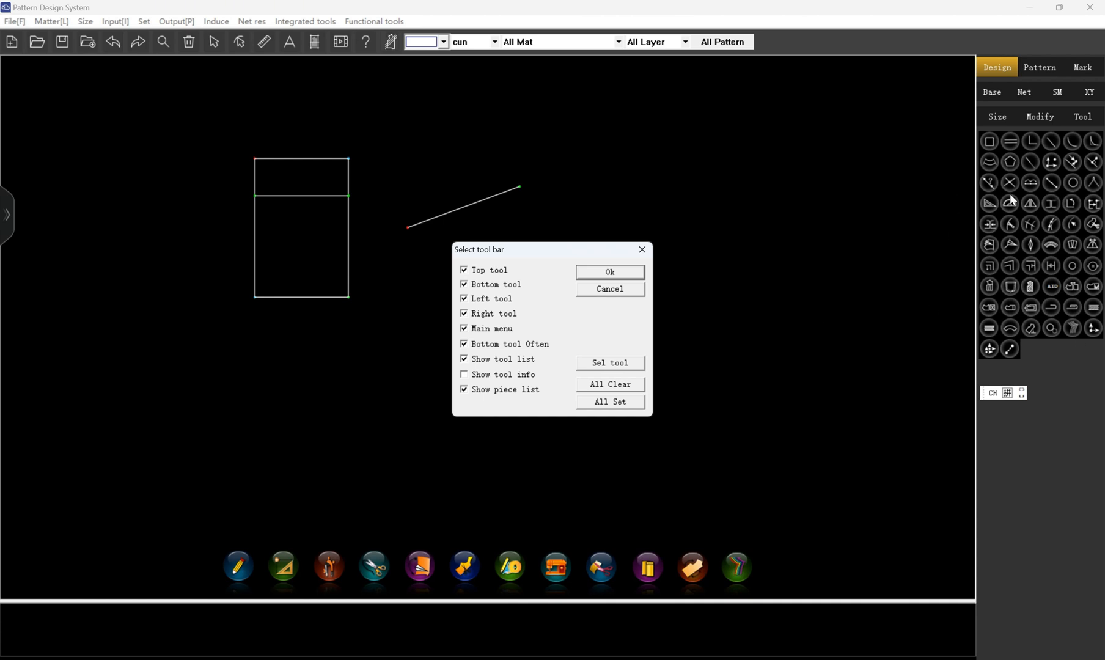
click(464, 374)
click(608, 272)
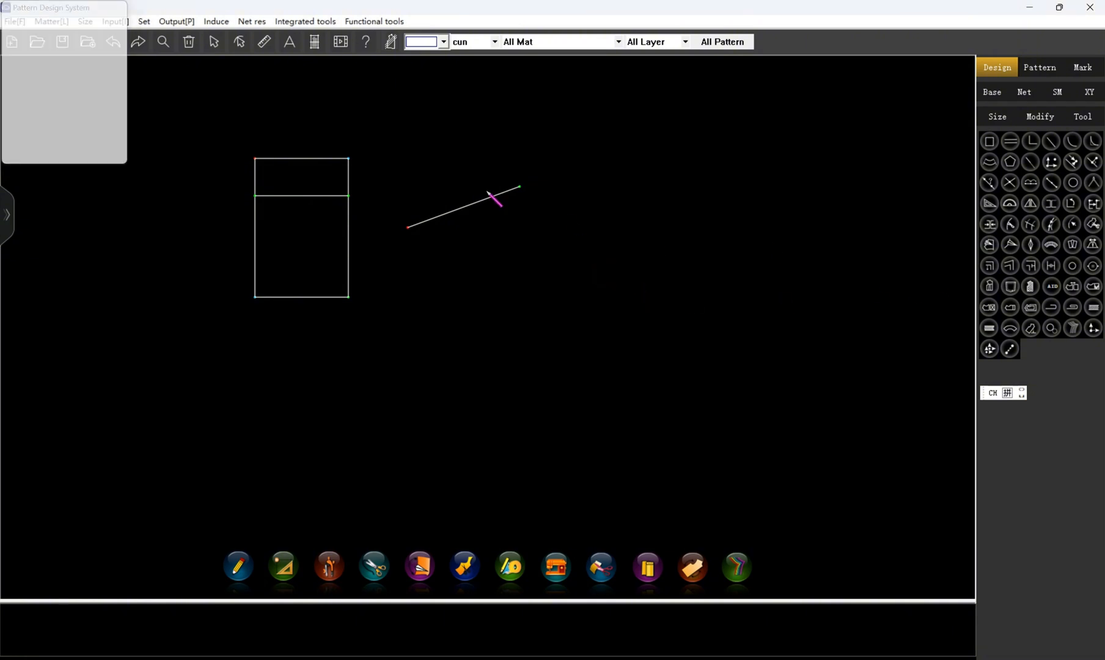
- Activate the Rectangle tool, return to the Design tool, and reposition the tool info window clear of the drawing
click(990, 141)
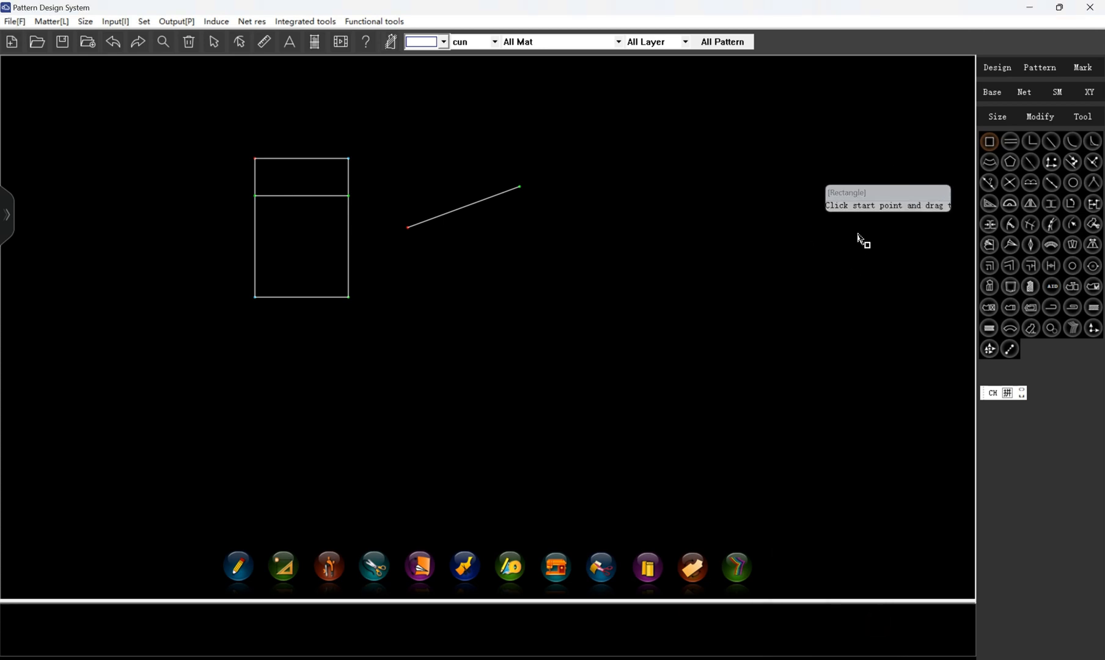
click(998, 69)
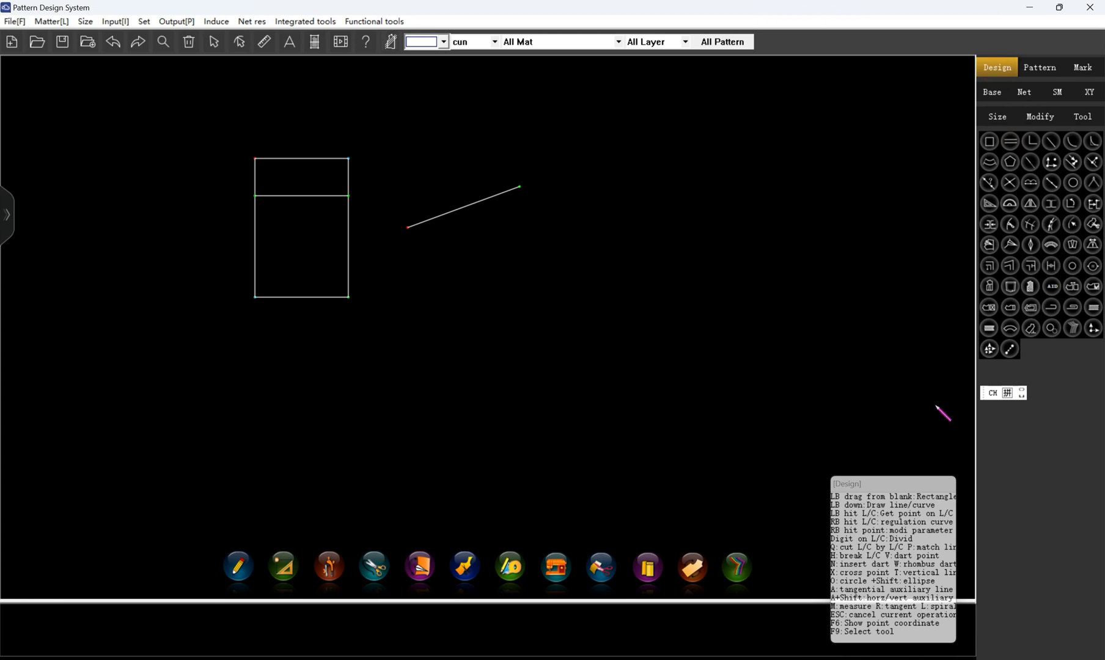
drag(916, 481, 932, 494)
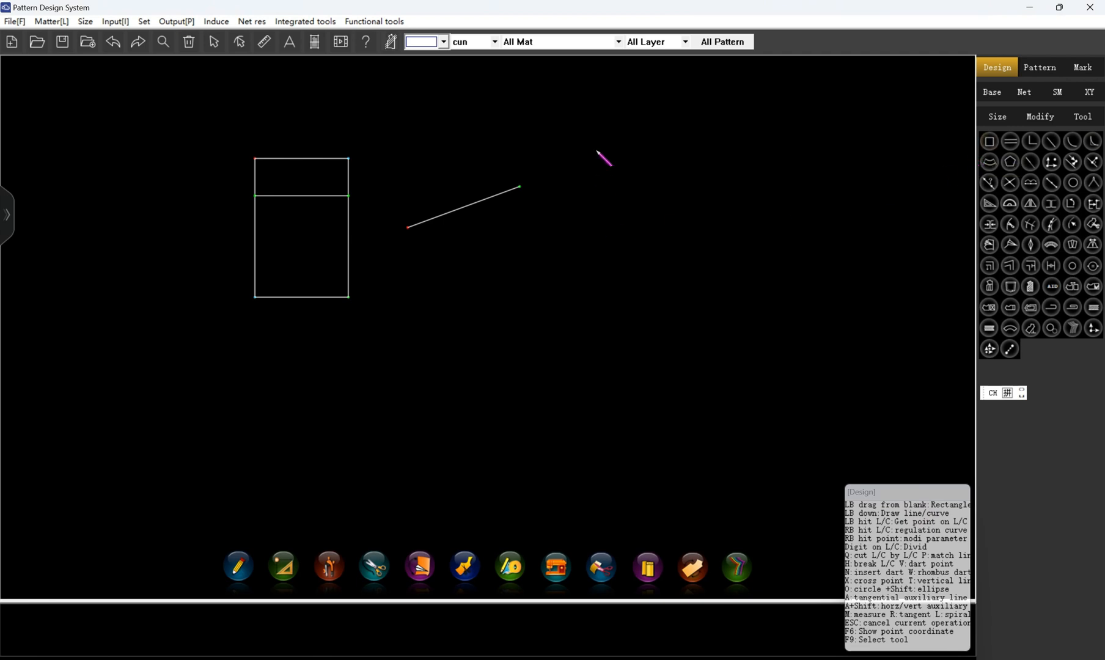
- Draw one rectangle with the Design tool and two with the Rectangle tool, the last about 6.8 by 11.6
drag(580, 140, 660, 278)
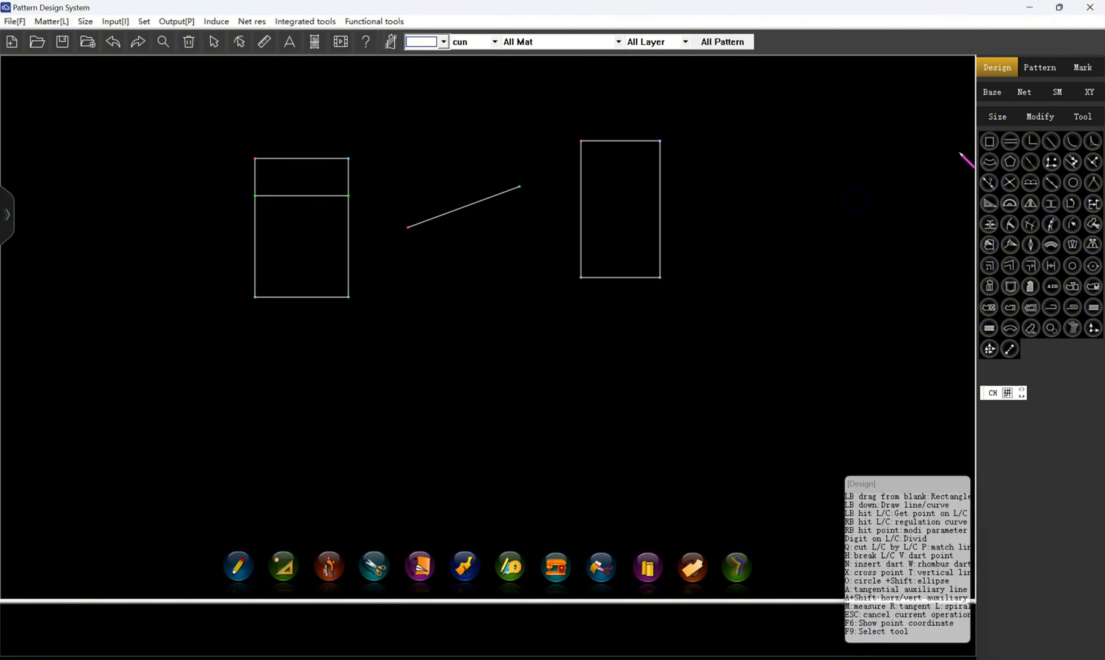
click(987, 147)
drag(732, 126, 807, 248)
drag(495, 313, 580, 457)
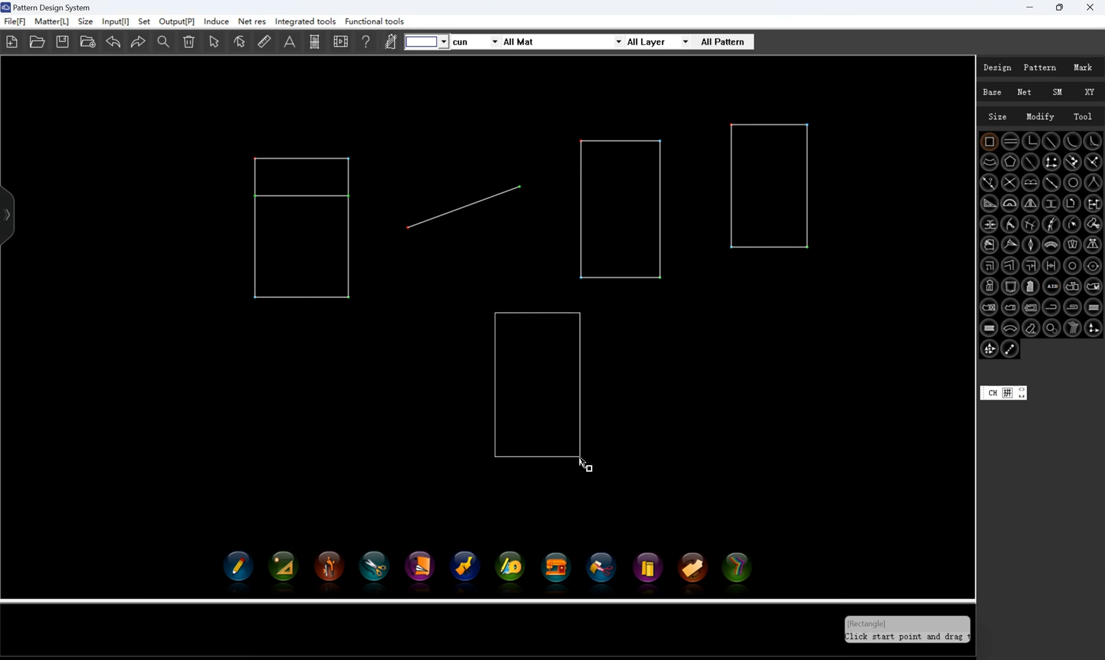
drag(579, 458, 580, 458)
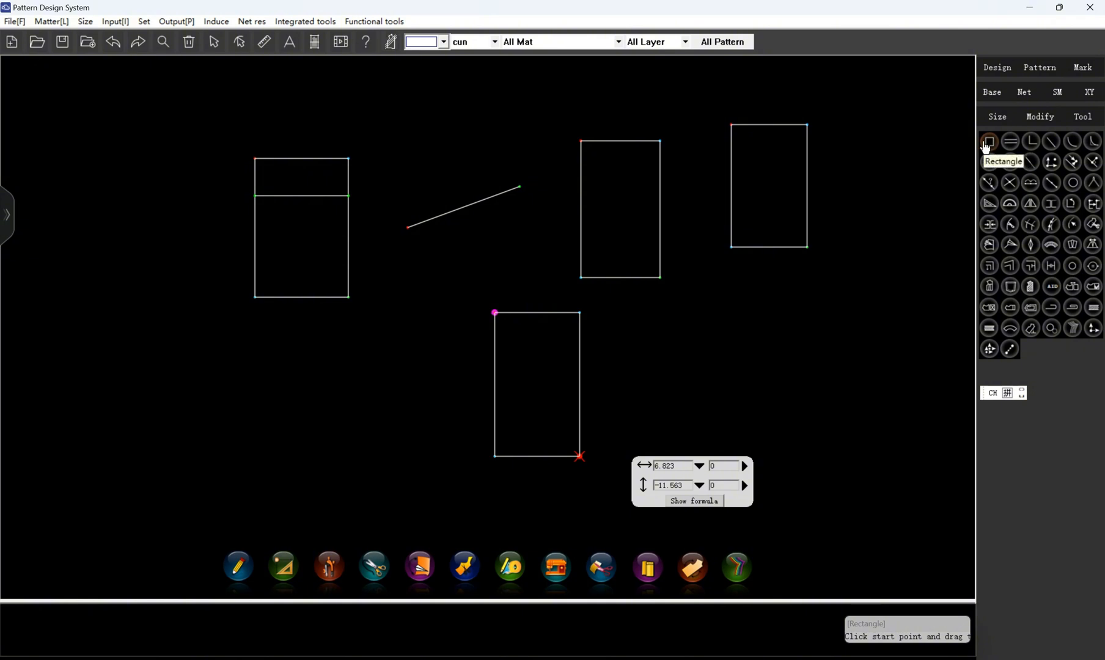
- Draw further rectangles of varying sizes in the free areas with the Rectangle tool, including one about 4.4 by 7.3
drag(725, 286, 783, 382)
drag(853, 241, 863, 259)
drag(859, 347, 785, 492)
drag(638, 385, 695, 477)
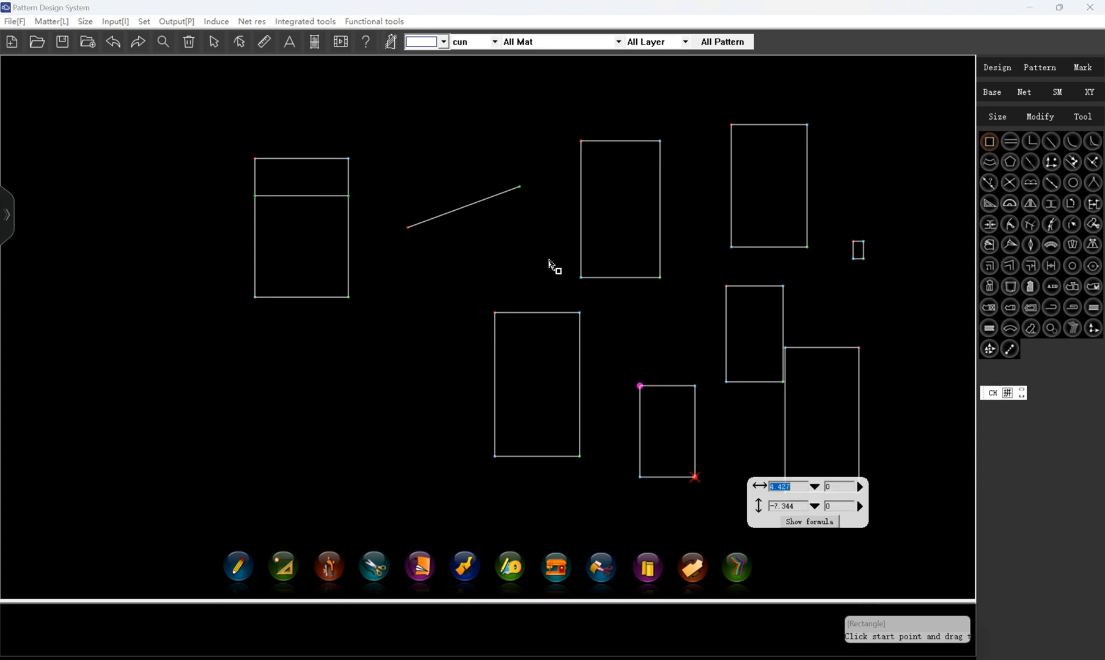
drag(548, 258, 438, 302)
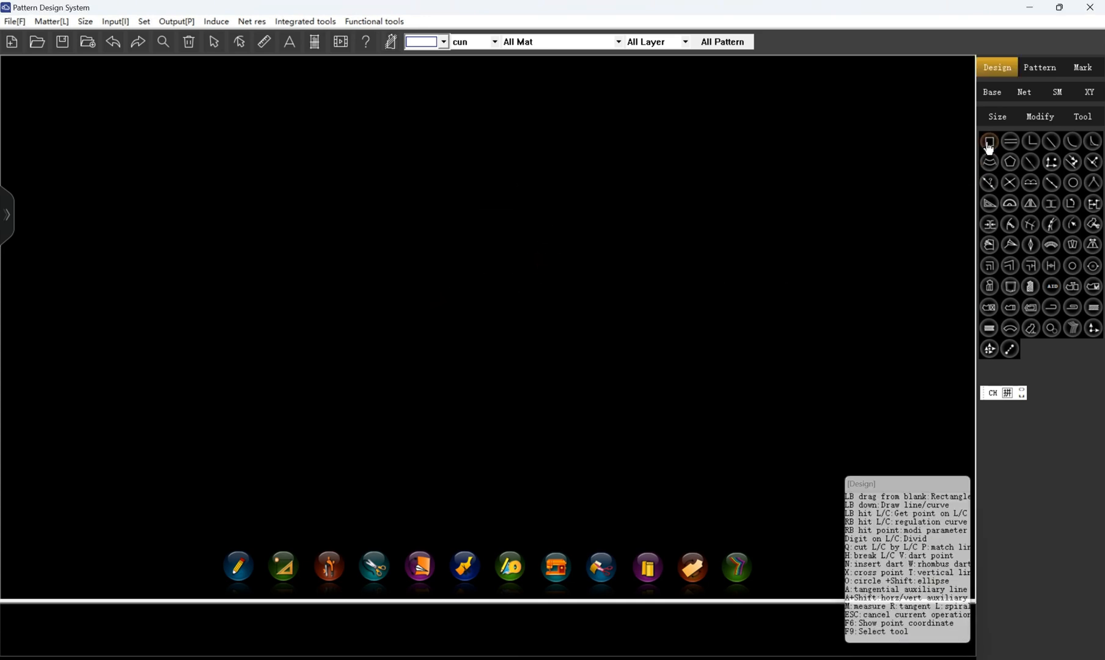
- Draw two rectangles side by side with the Design tool, about 6 by 9.7 and about 3.3 by 6.7
drag(407, 181, 481, 303)
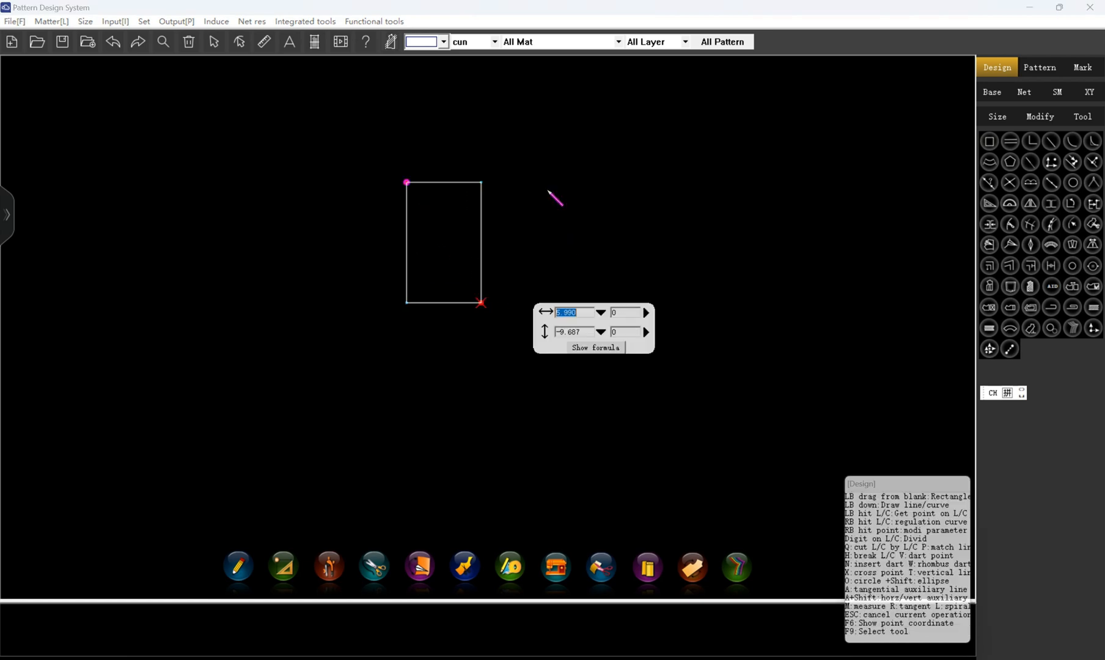
drag(547, 190, 588, 274)
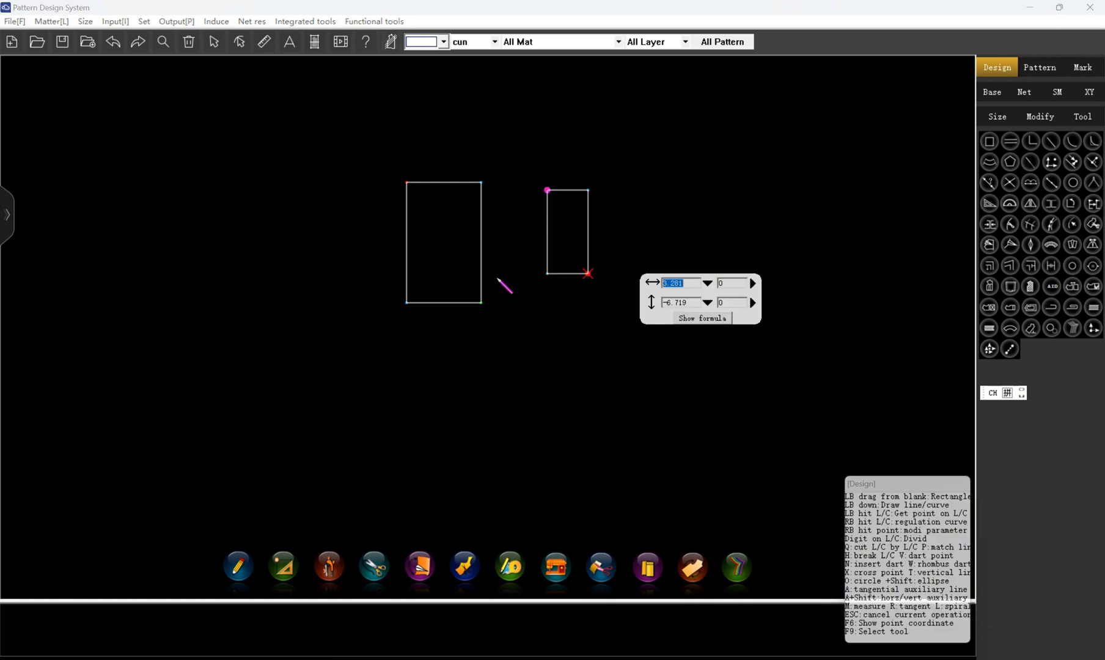
key(Return)
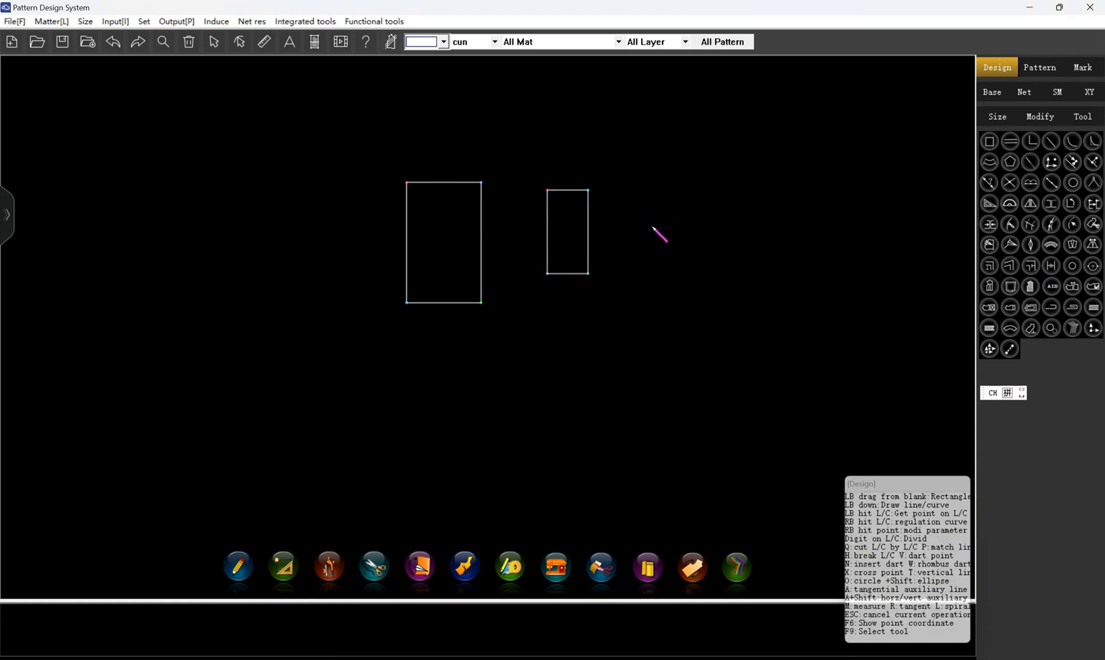
- Draw a slanted line about 9.1 long beside the smaller rectangle, rising at about 21 degrees
click(652, 227)
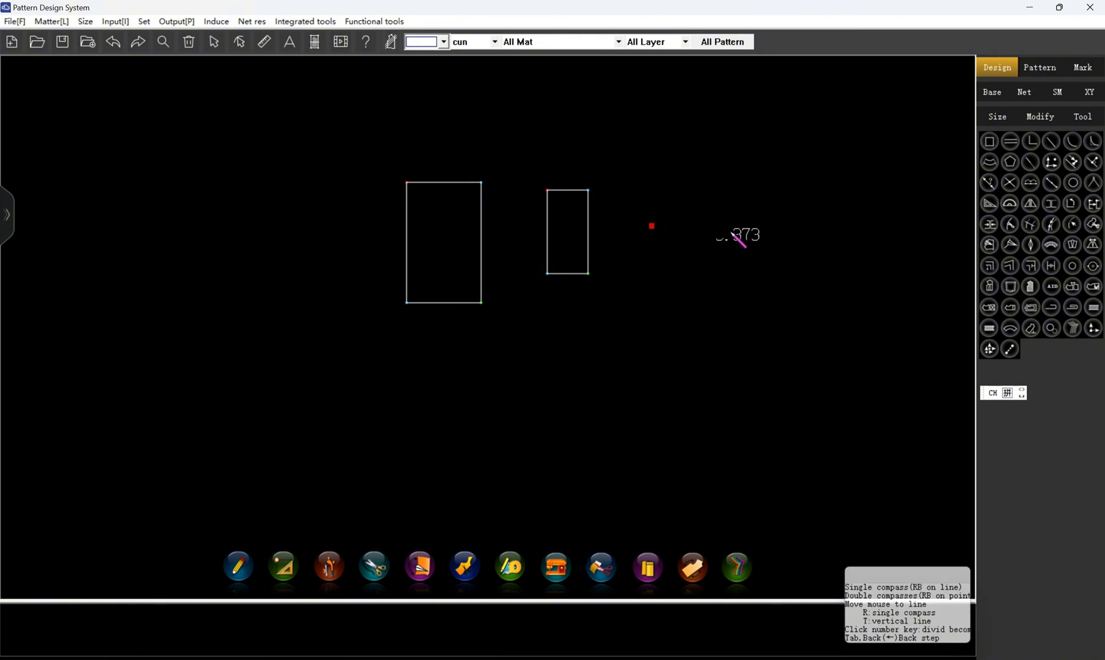
click(759, 187)
right_click(789, 315)
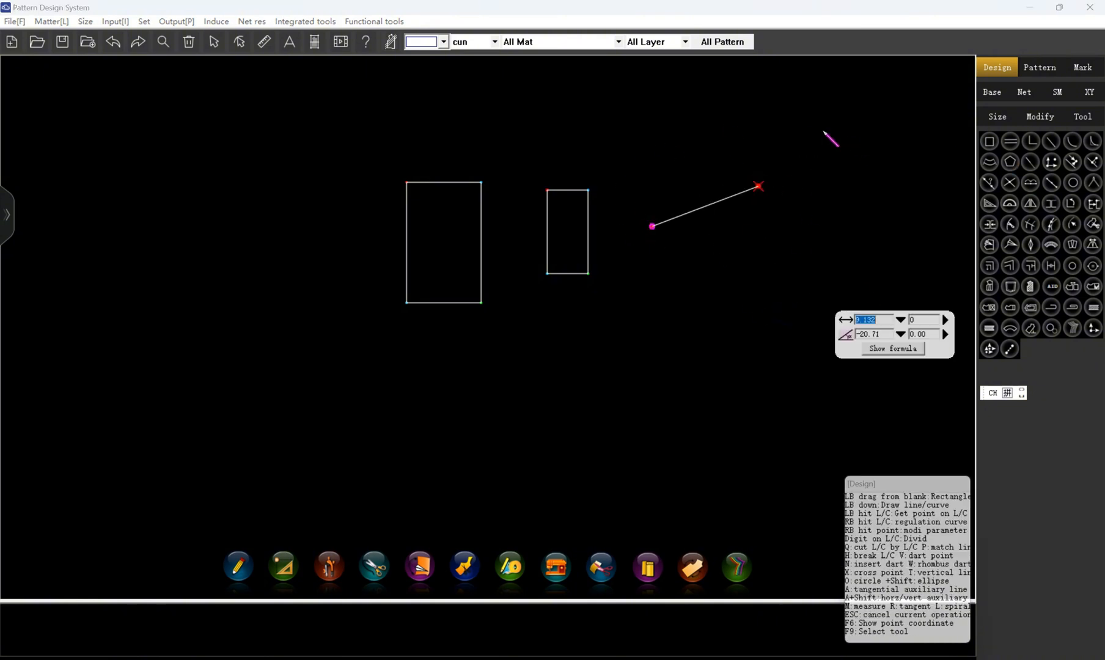
click(989, 146)
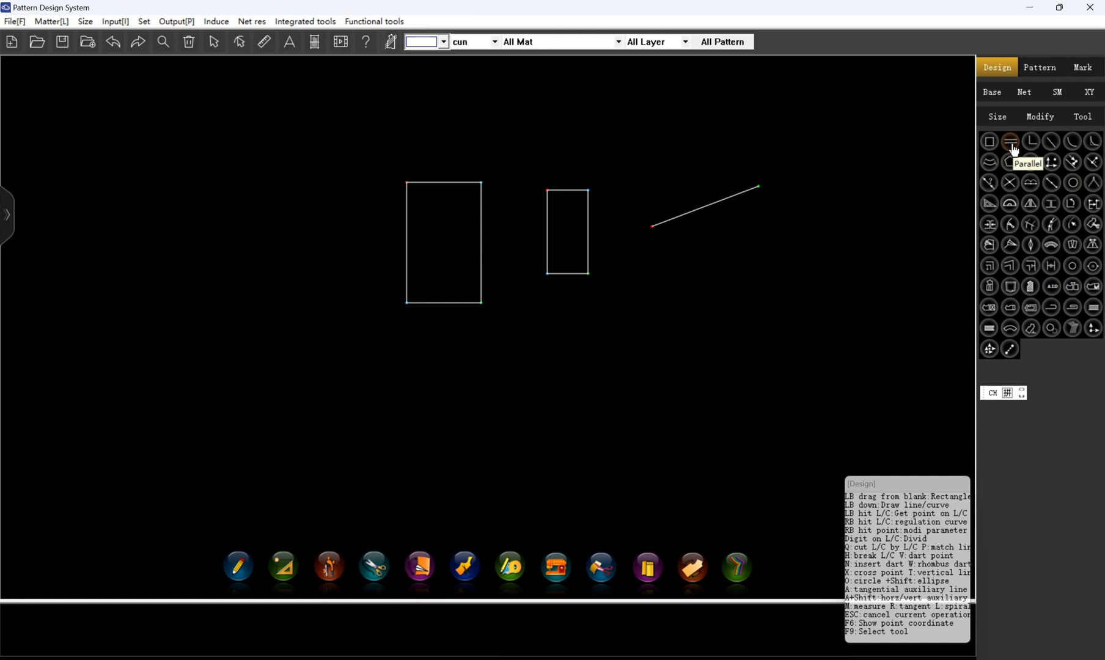
- Add a parallel line 1 below the larger rectangle's top edge with the Parallel tool, then undo it
click(1010, 144)
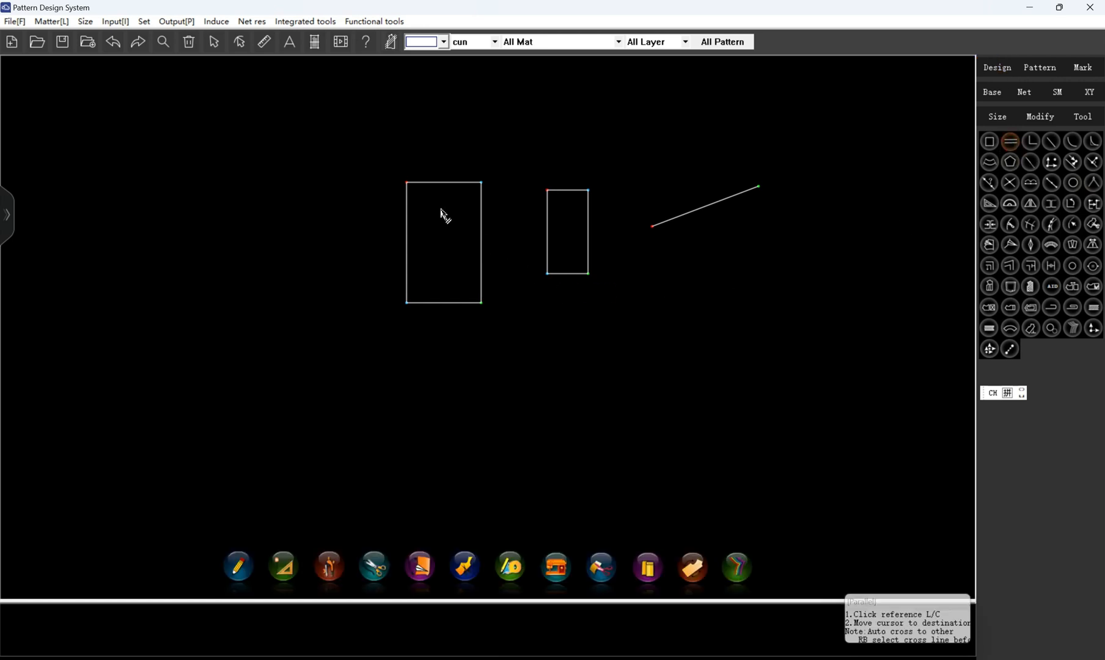
click(432, 183)
click(435, 206)
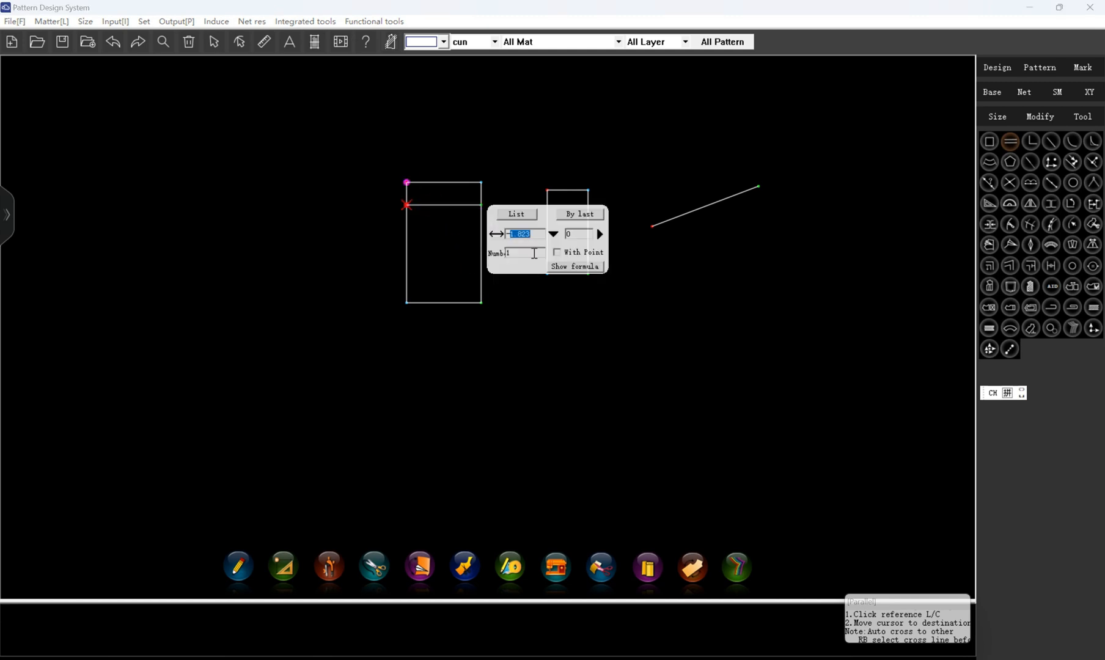
text(1)
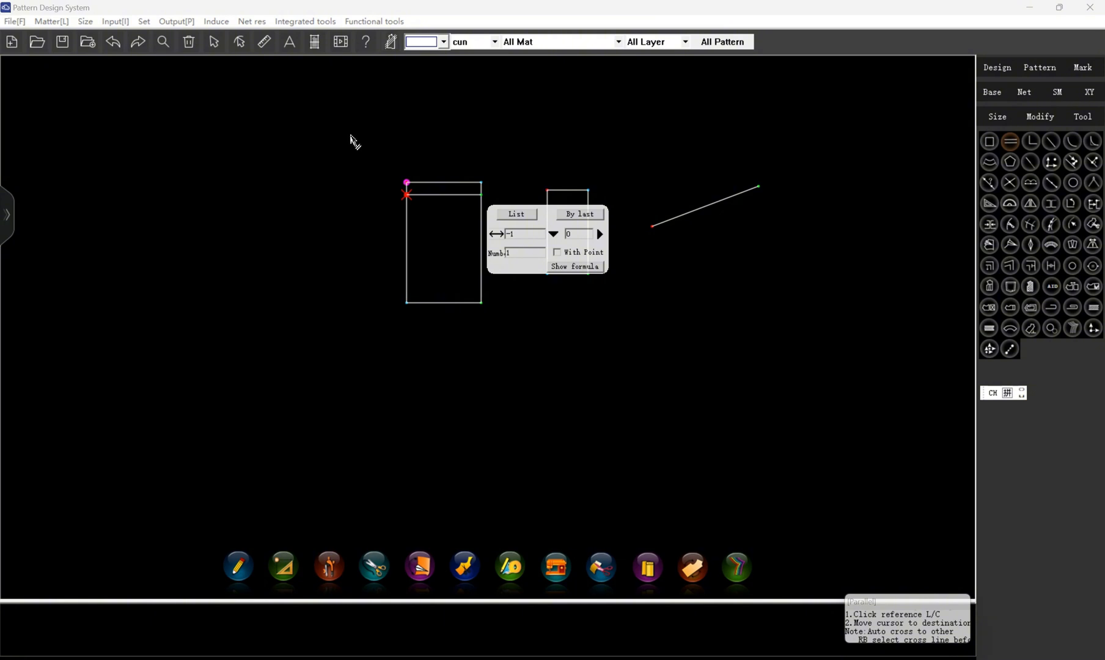
scroll(350, 138, up, 1)
click(509, 234)
text(-)
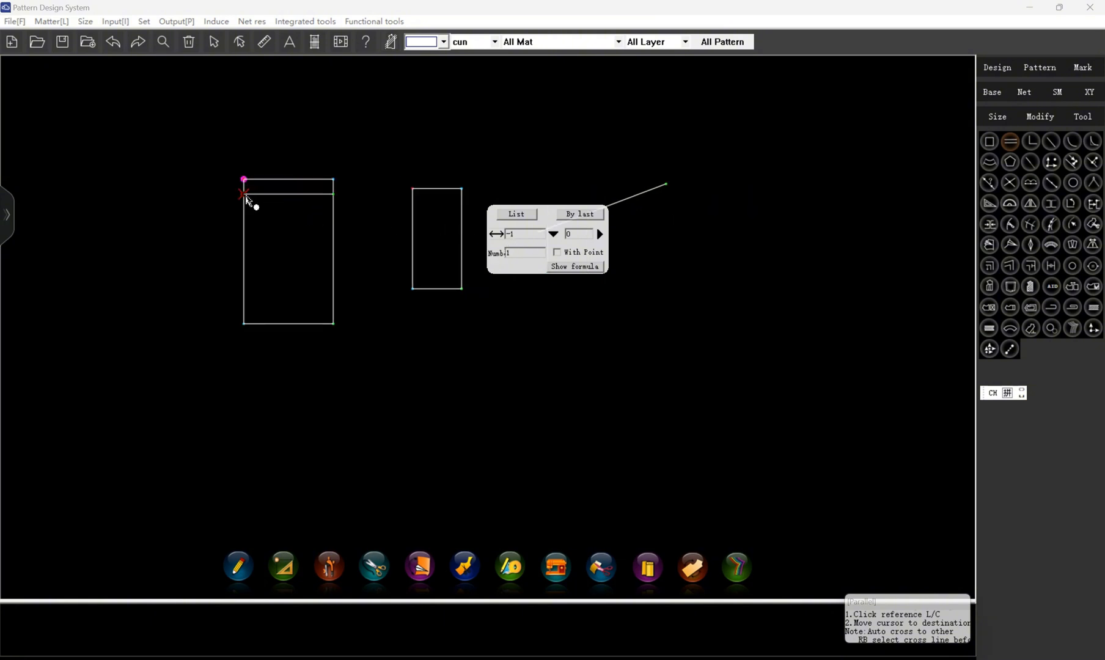
key(Return)
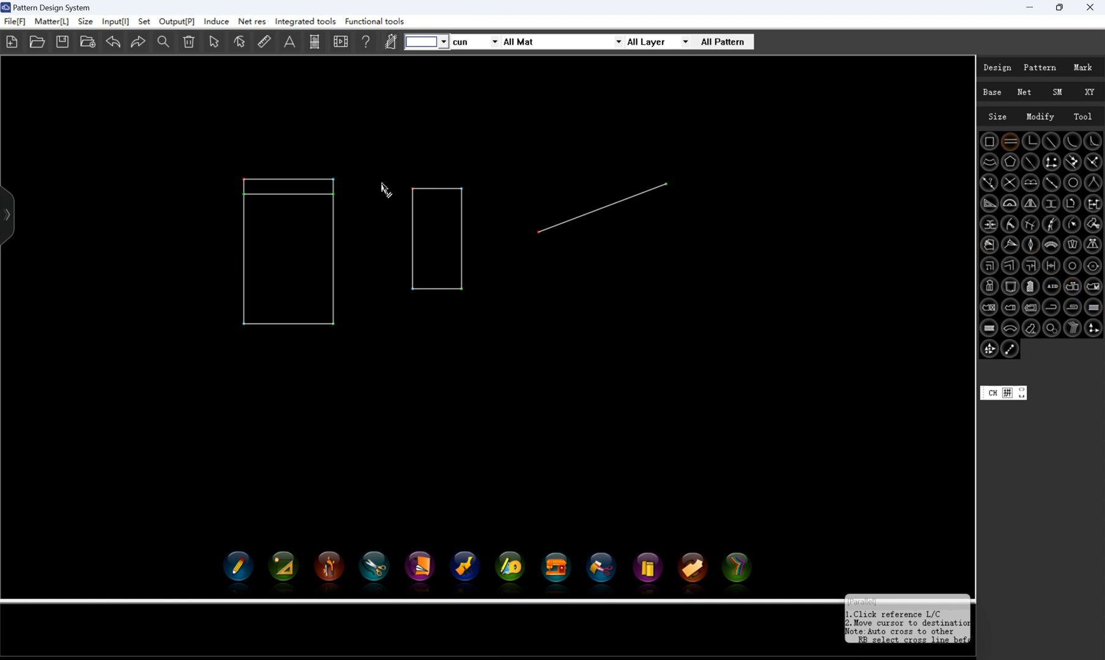
click(1002, 69)
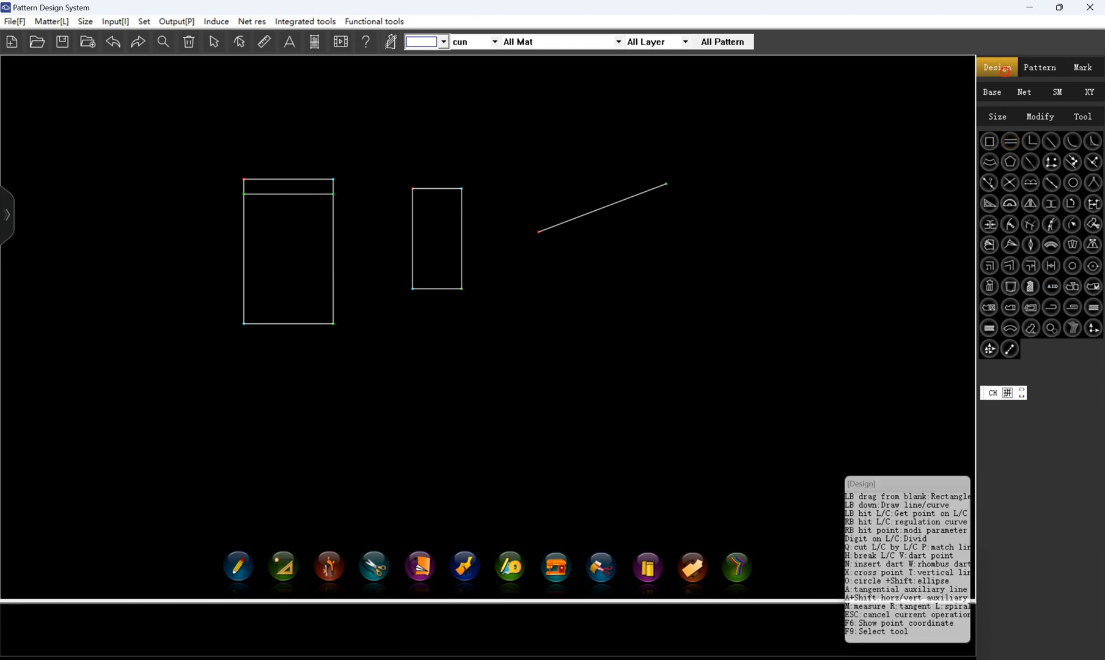
click(114, 44)
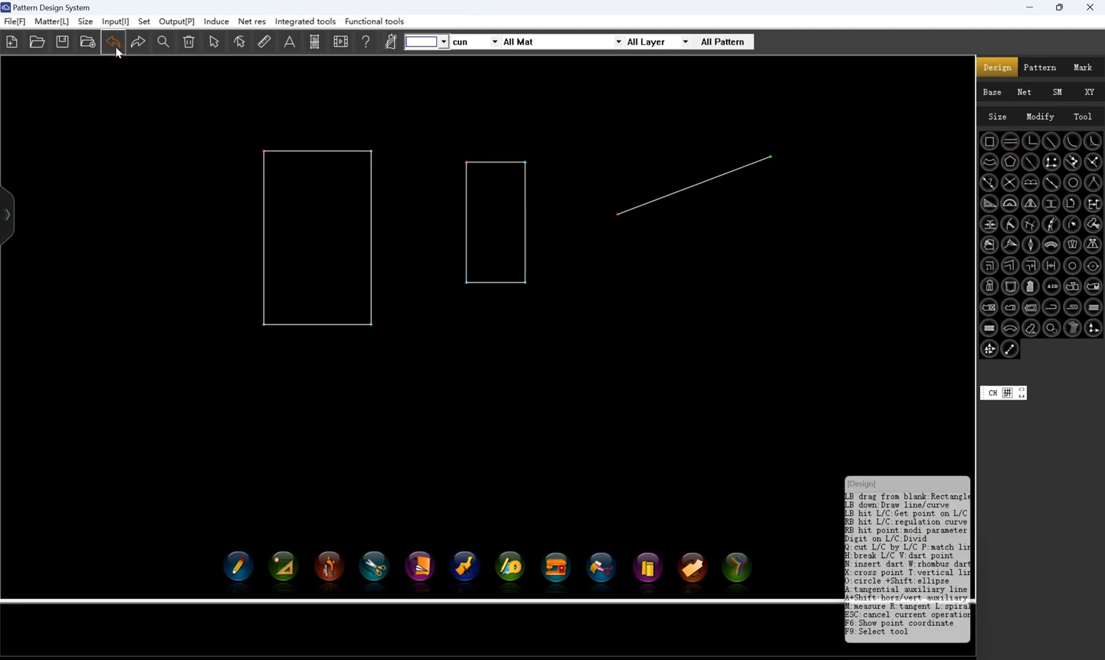
- Add a parallel line 1 below the larger rectangle's top edge with the Parallel tool
click(1008, 147)
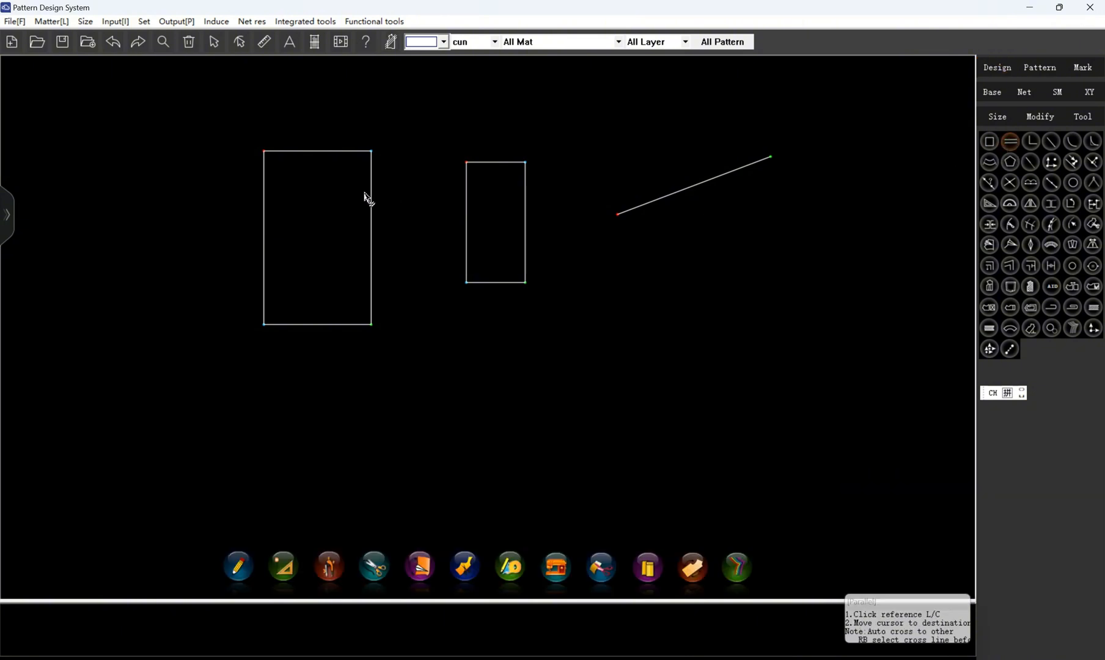
click(321, 152)
click(319, 179)
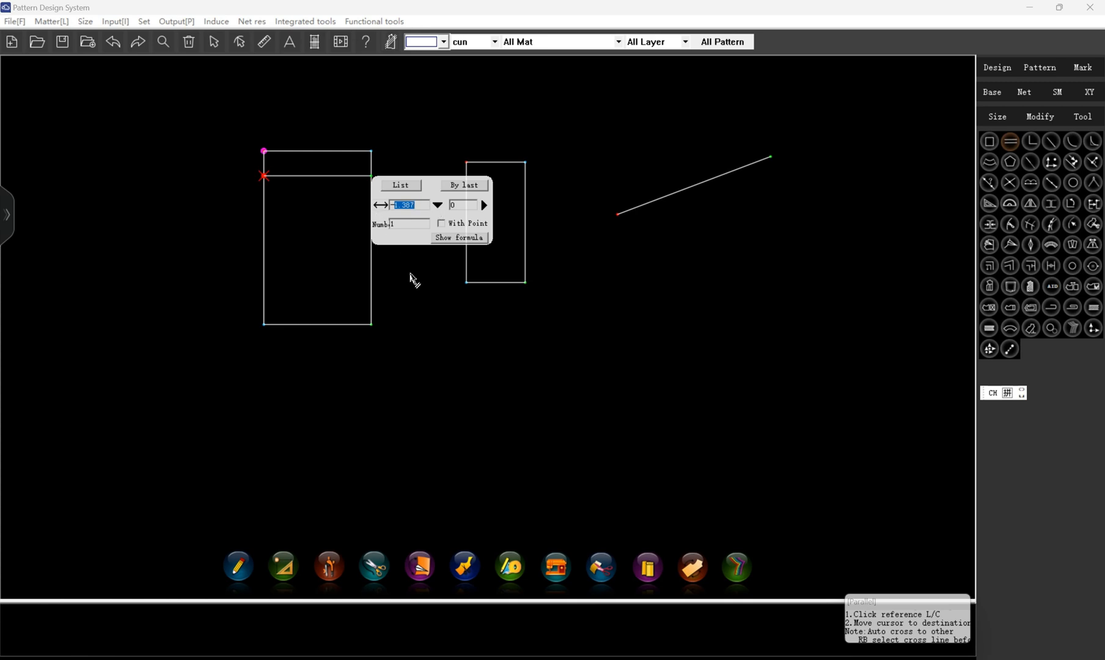
text(-1)
key(Return)
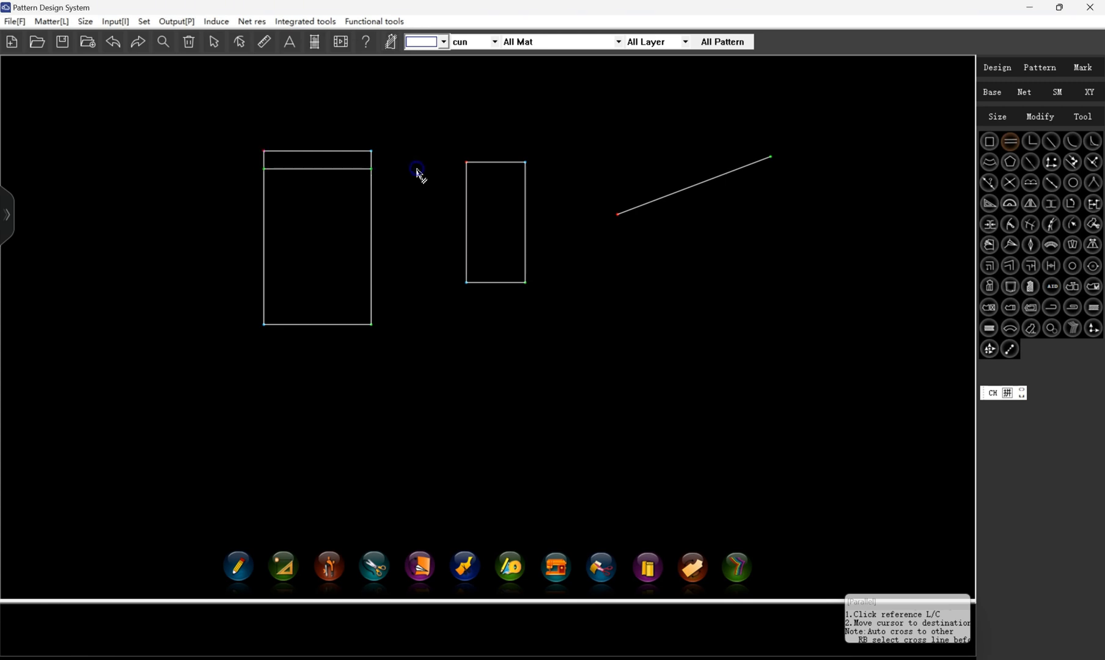
- Add another parallel line 2 below the larger rectangle's inner line with the Design tool
click(1011, 146)
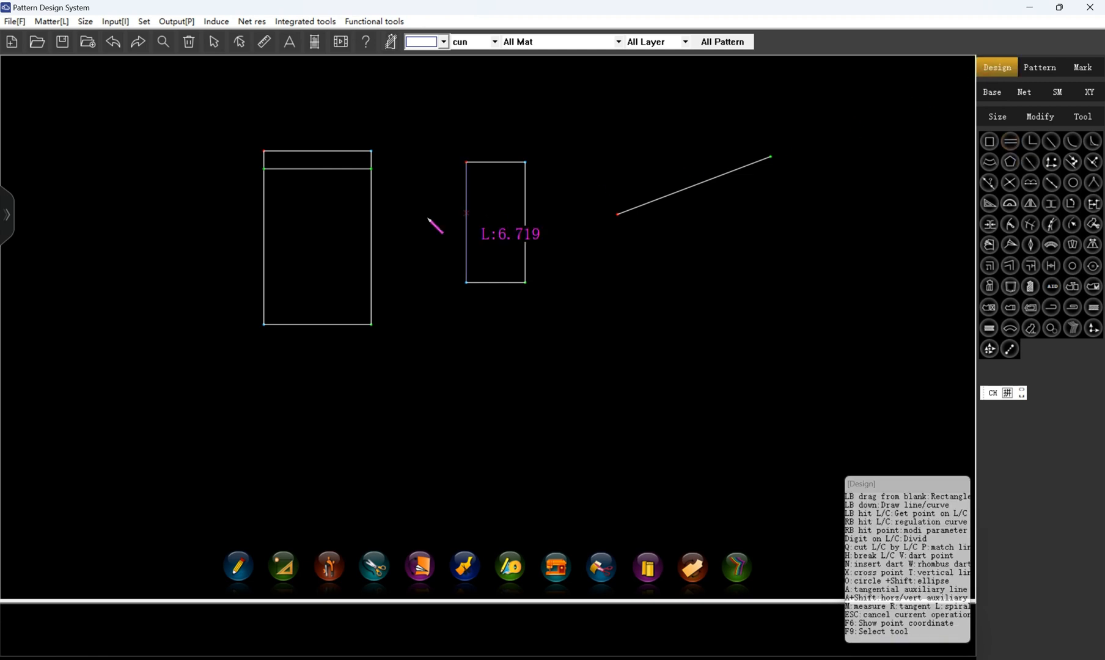
drag(305, 169, 305, 191)
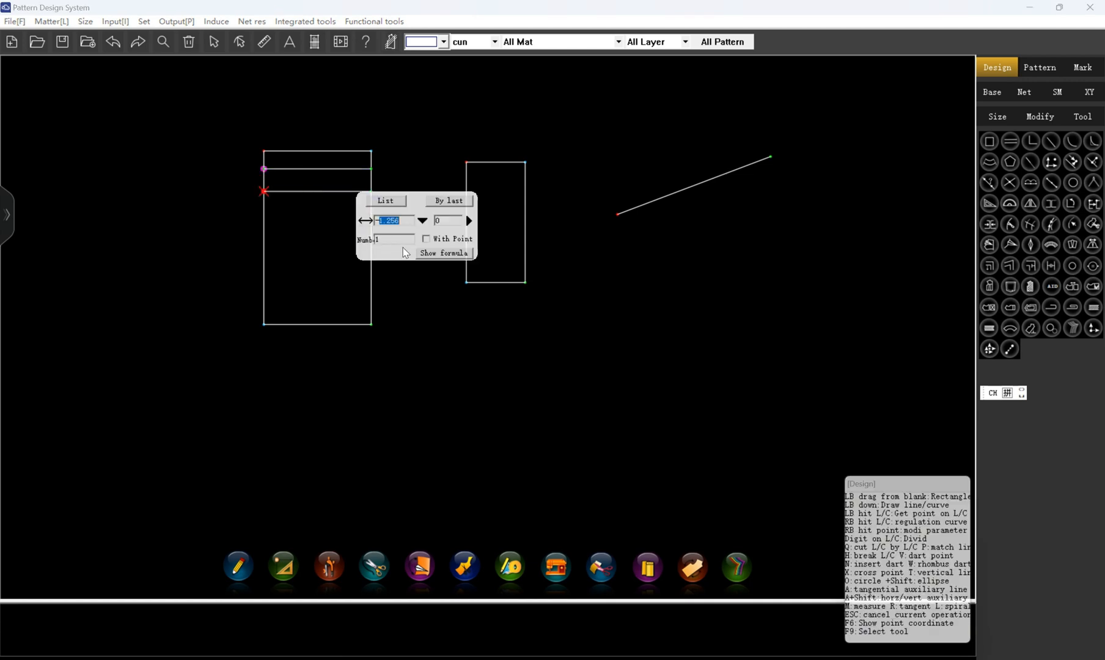
text(-2)
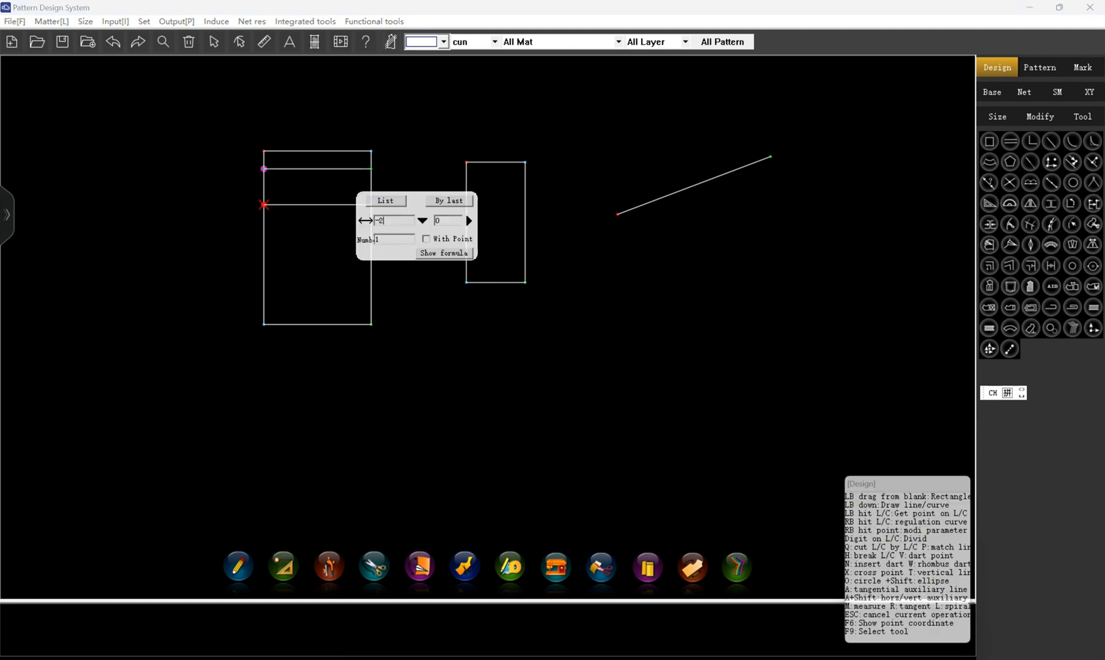
key(Return)
- Draw an open trapezoid of three connected lines, with a horizontal top about 3.4 long and a right side about 6.1 long
click(370, 227)
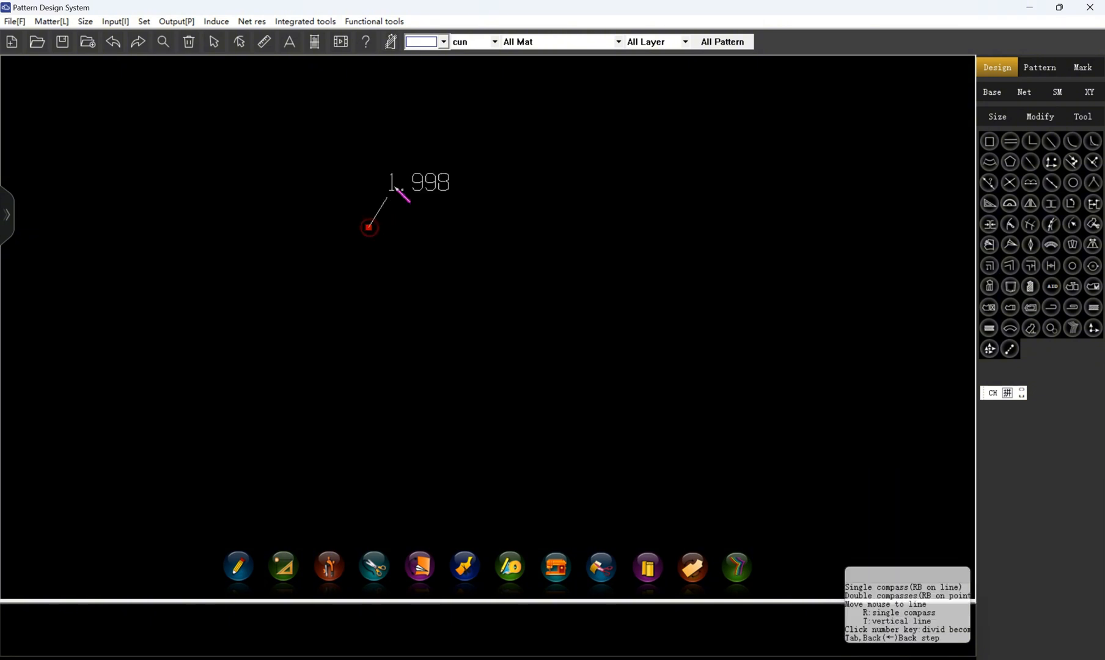
click(420, 145)
click(482, 144)
right_click(490, 148)
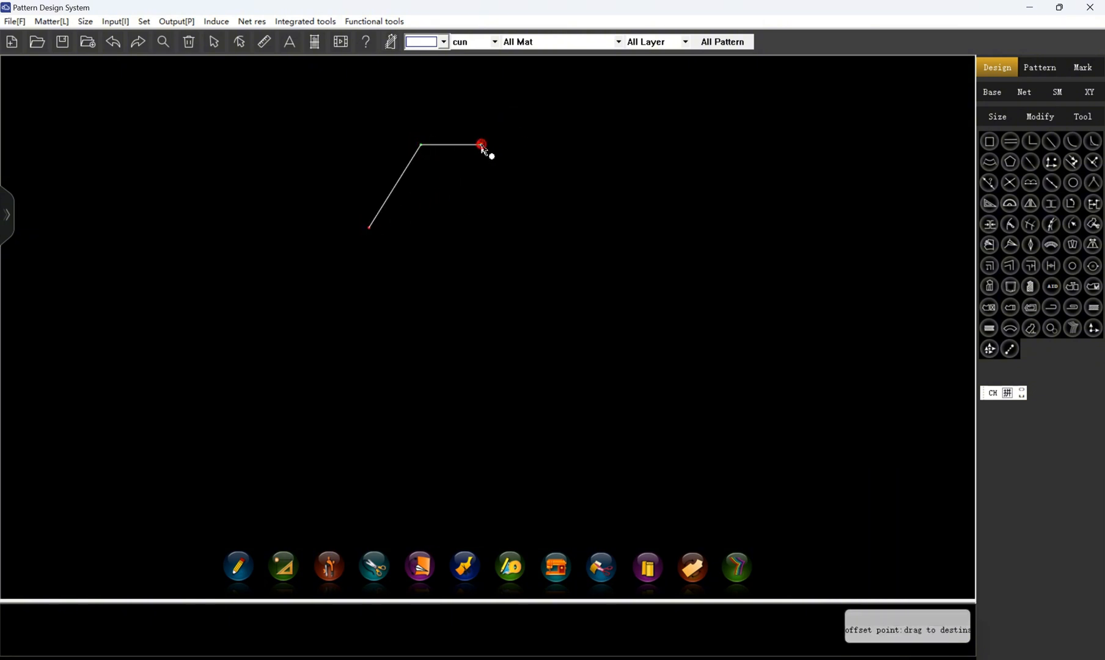
click(482, 146)
click(518, 248)
key(Return)
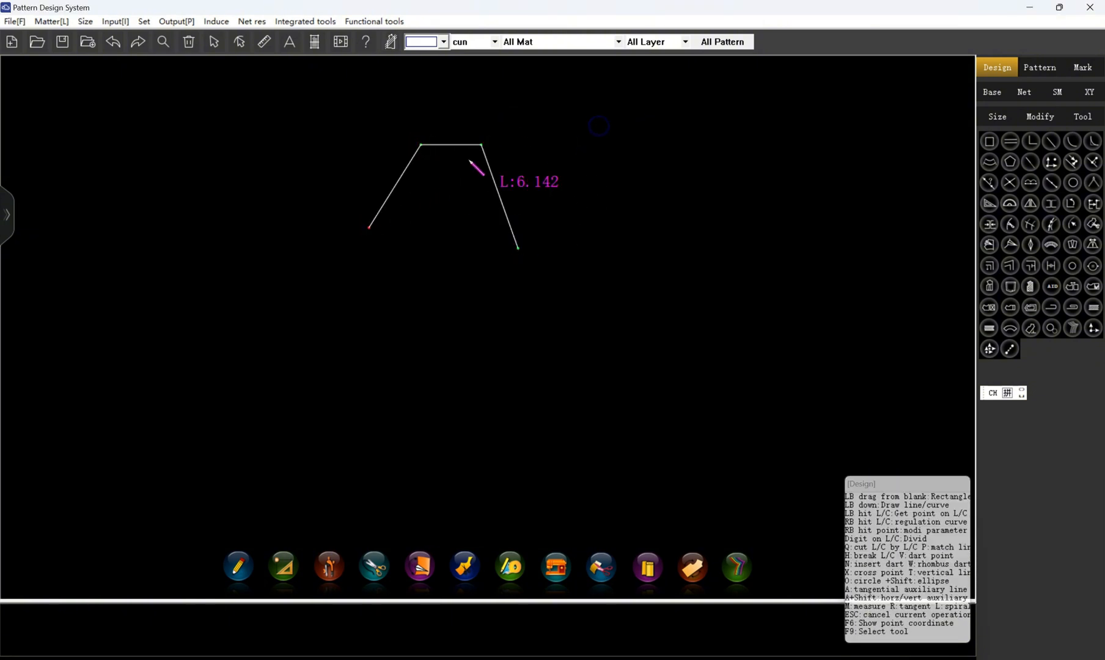
- Add a parallel line about 1 below the trapezoid's top line with the Design tool, then undo it
drag(451, 154, 453, 151)
scroll(453, 152, up, 1)
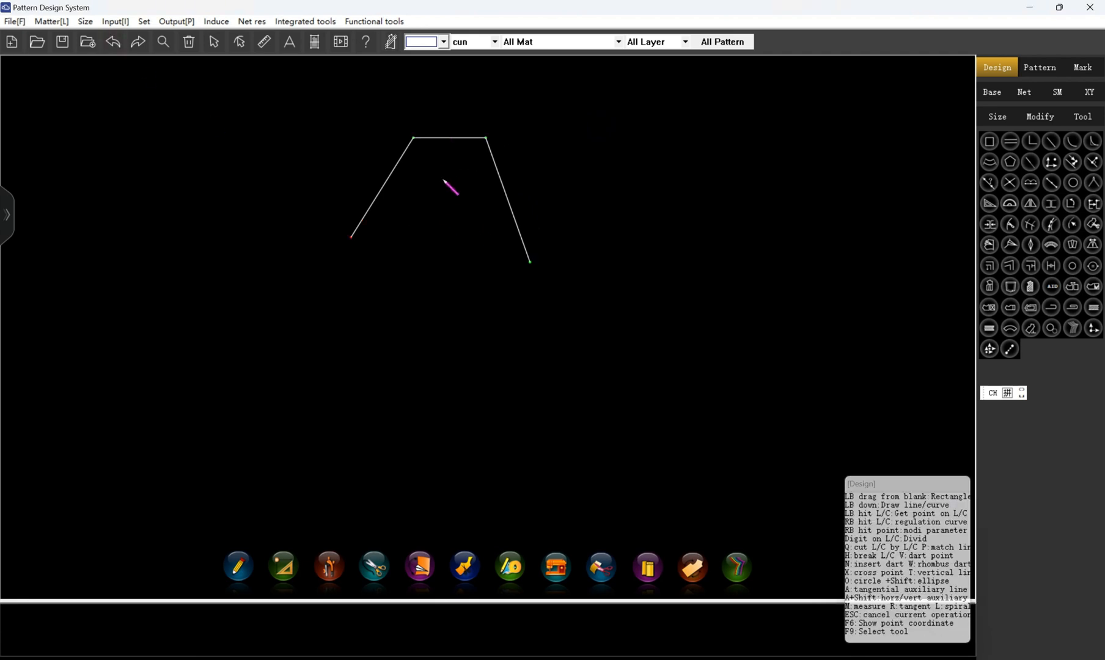
drag(445, 140, 452, 169)
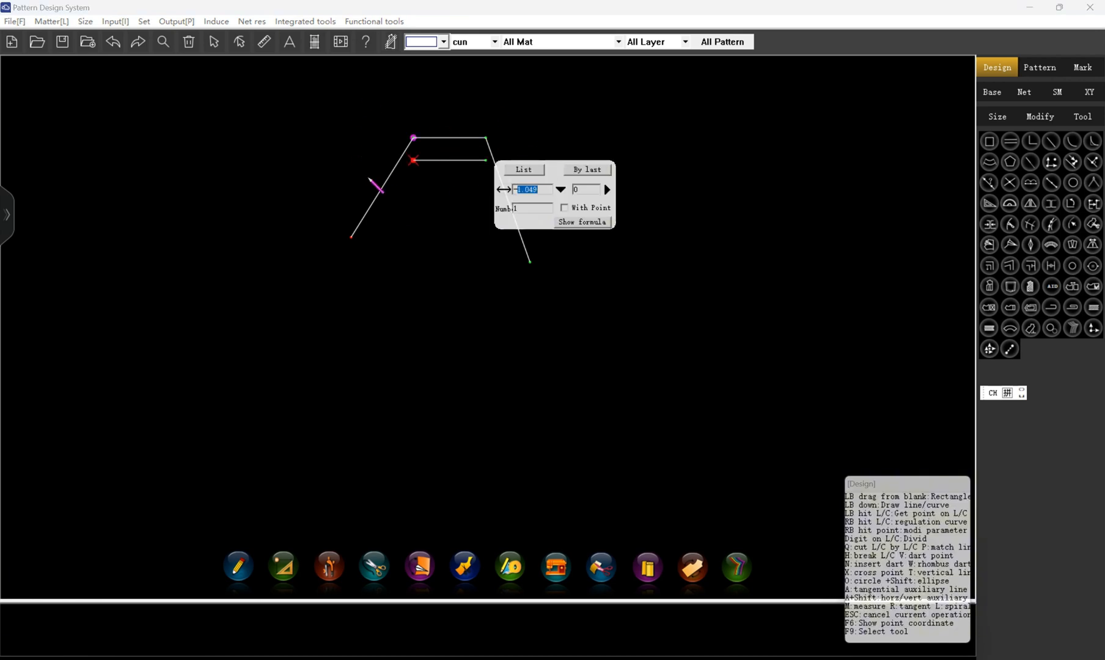
scroll(368, 185, up, 2)
scroll(278, 179, down, 3)
scroll(421, 169, up, 2)
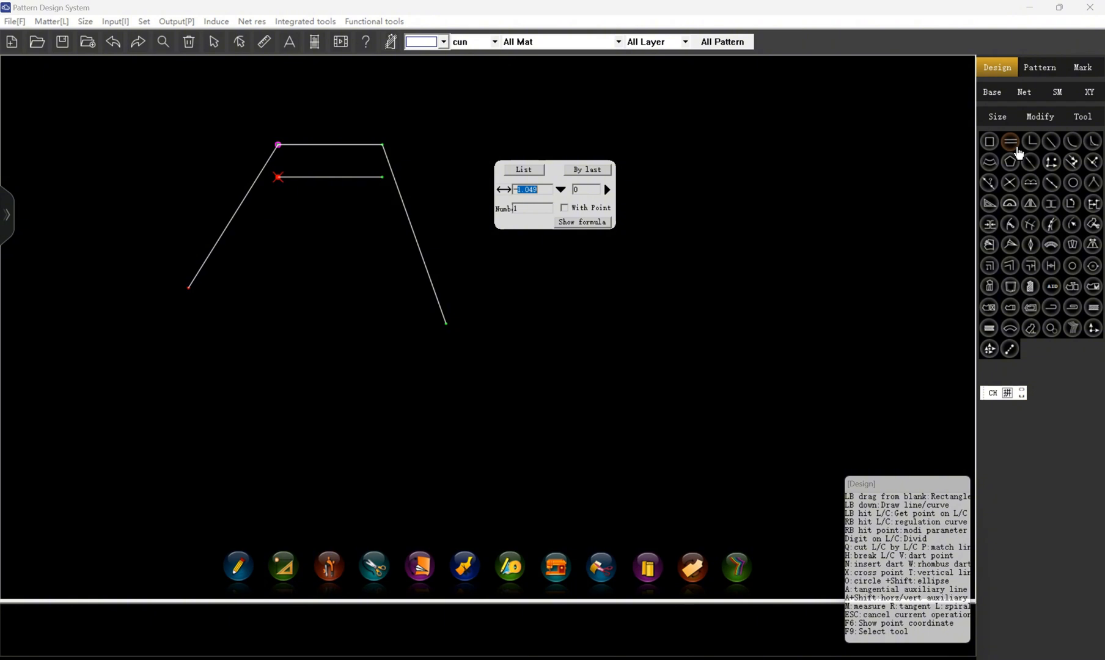
key(Escape)
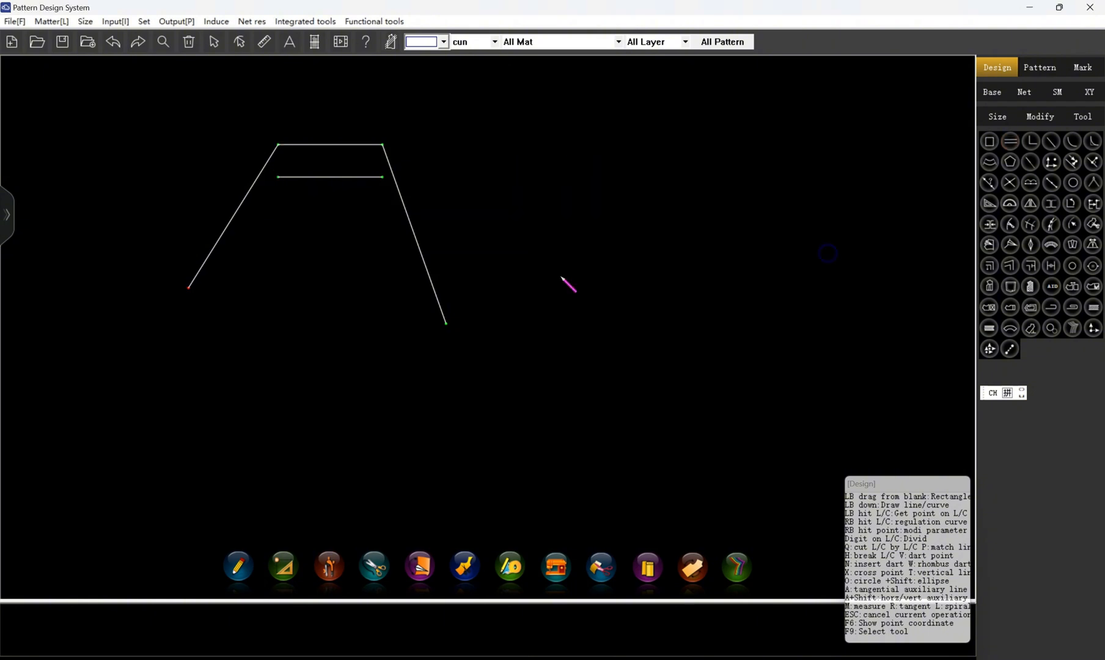
click(113, 42)
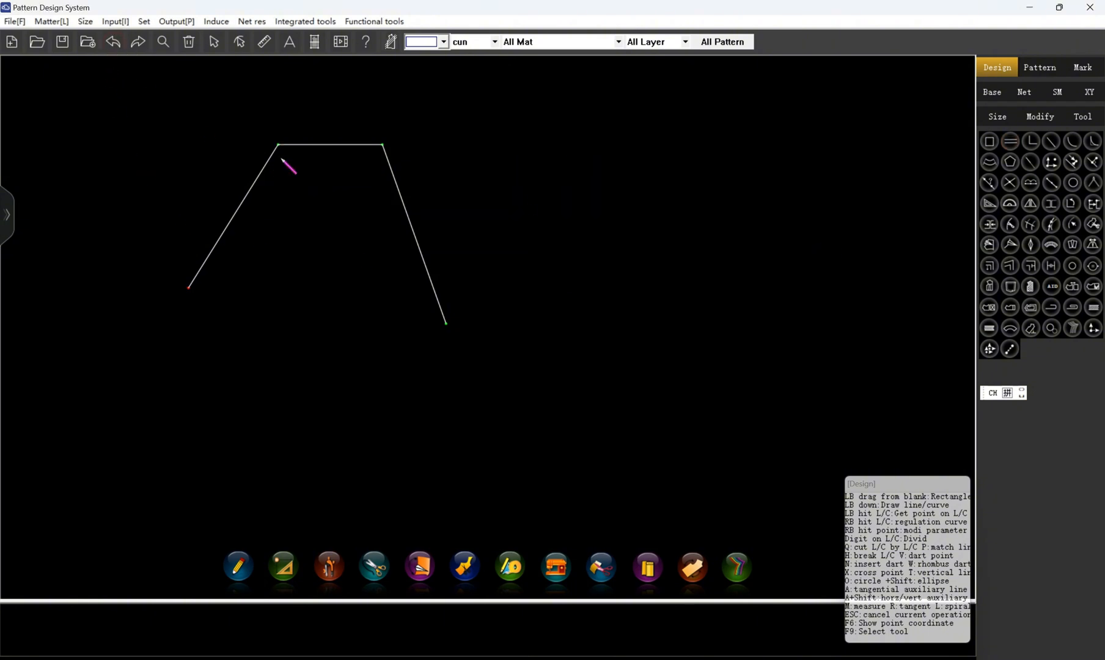
- Try the Parallel tool with both slanted sides as cross lines, offsetting the top line 2 downward, then undo the result
click(1014, 148)
click(232, 218)
click(400, 207)
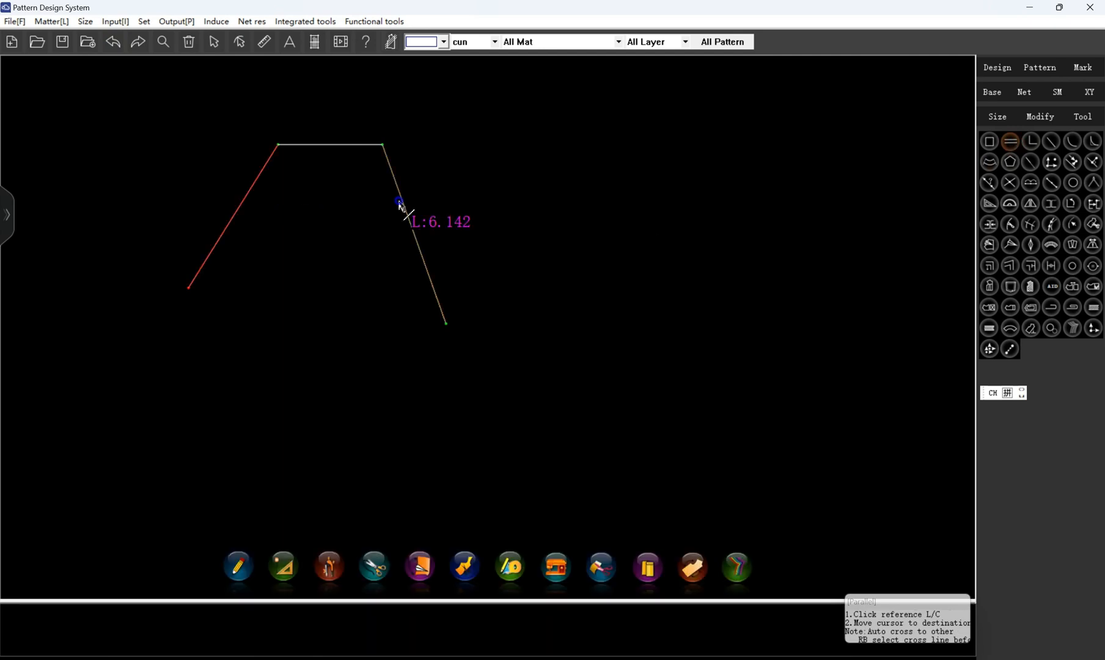
click(326, 147)
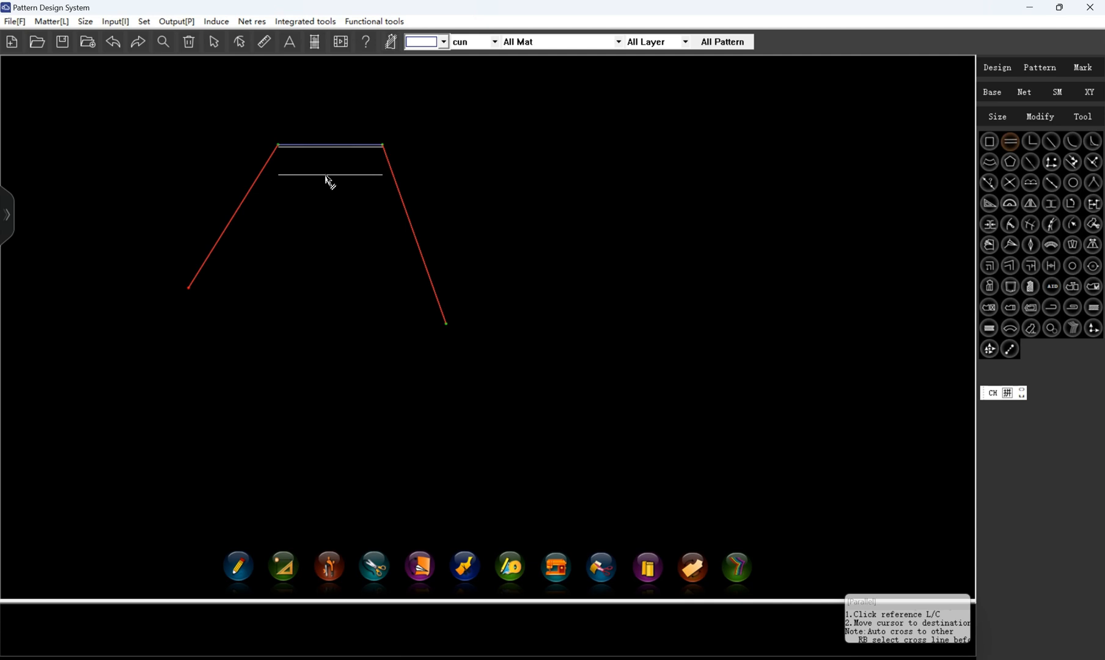
click(326, 175)
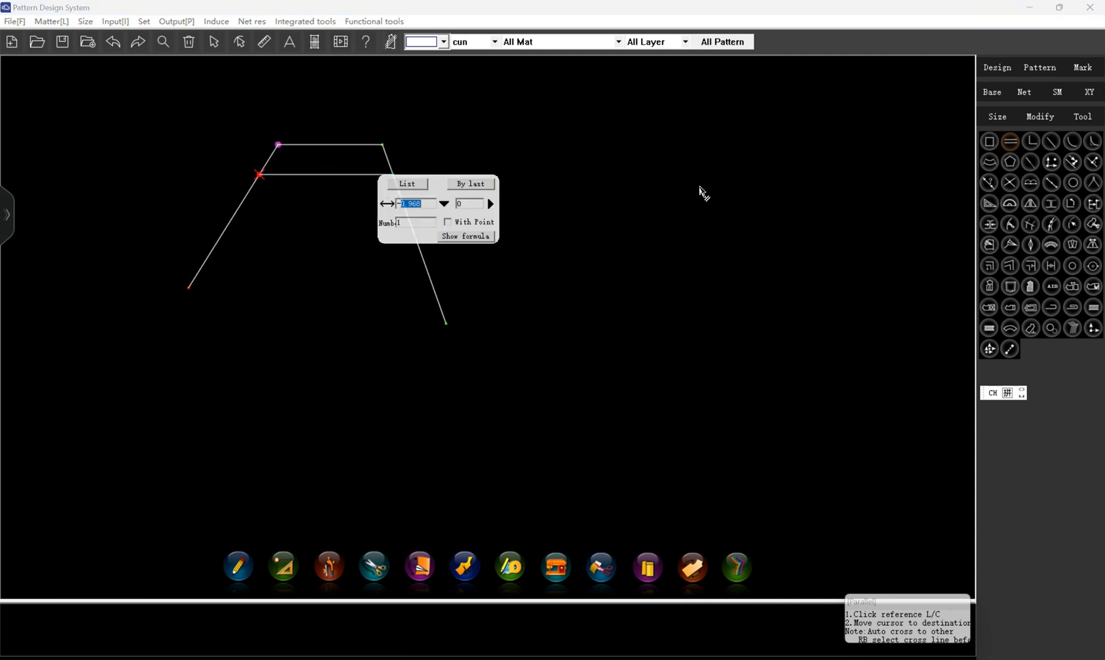
text(-2)
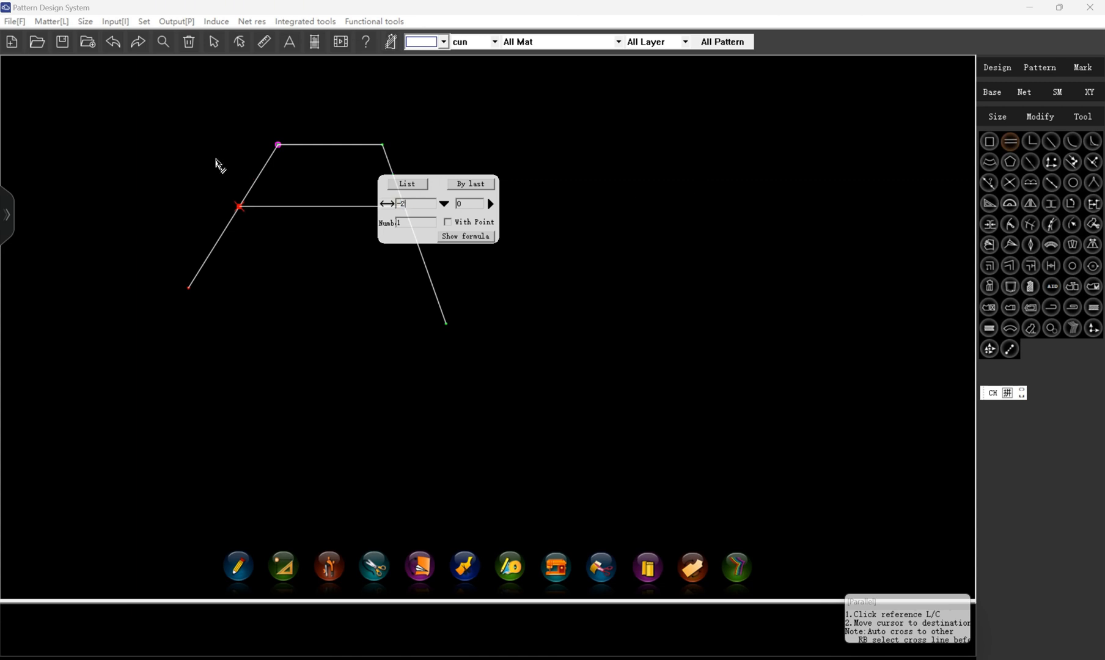
scroll(156, 186, down, 2)
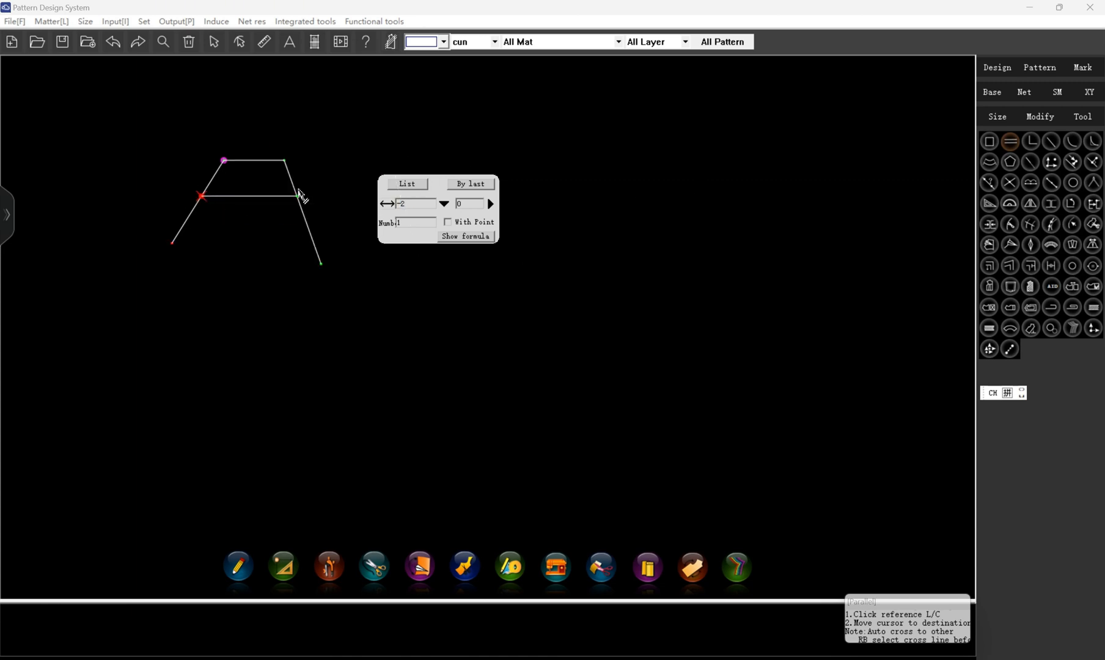
scroll(299, 197, up, 2)
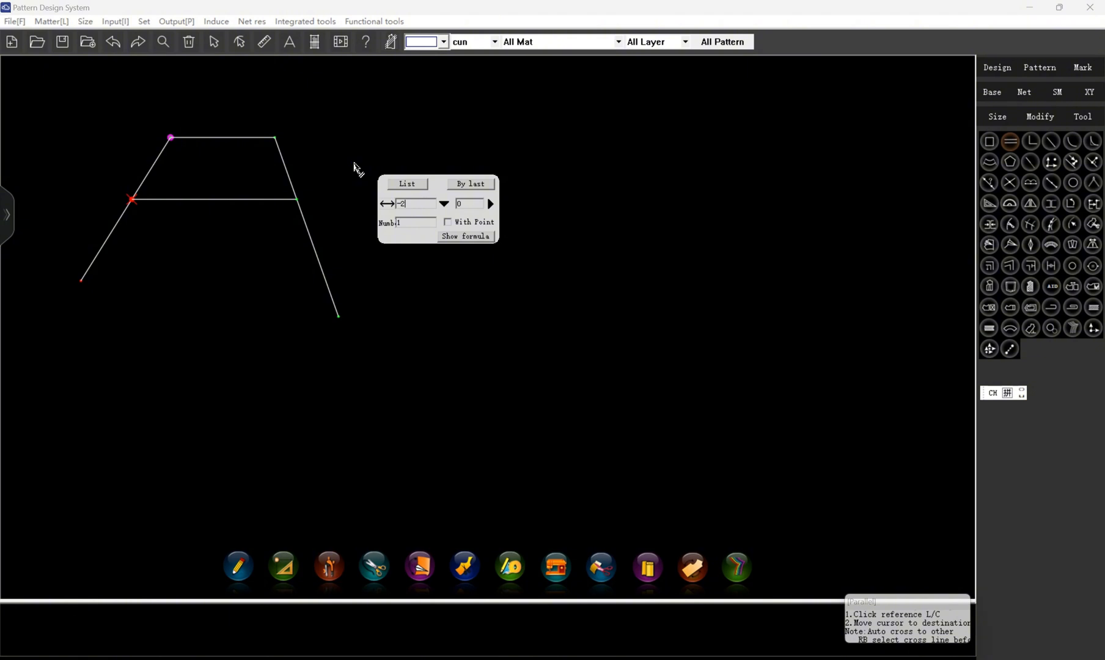
click(354, 163)
click(118, 53)
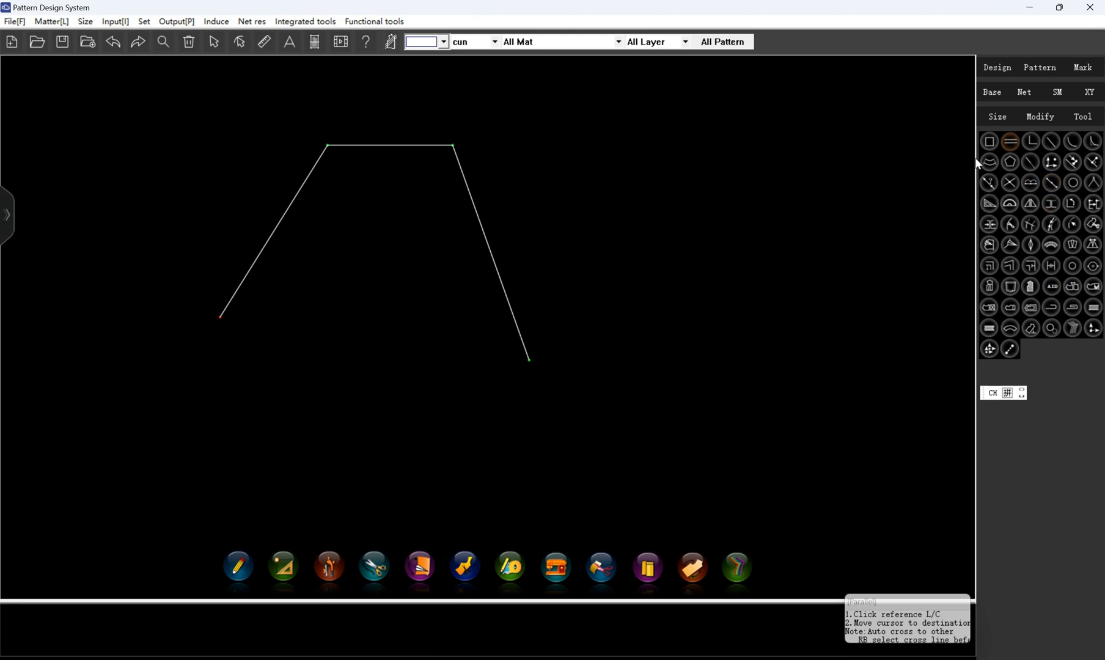
- Add a parallel line 2 below the trapezoid's top line, using both slanted sides as its cross lines
click(315, 174)
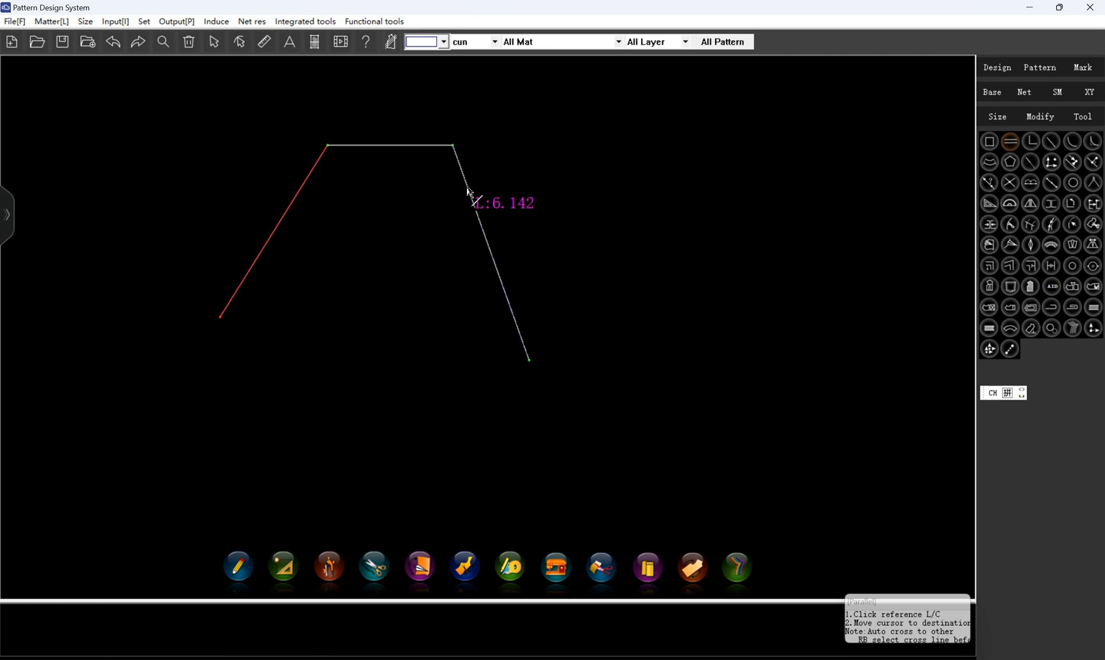
click(468, 192)
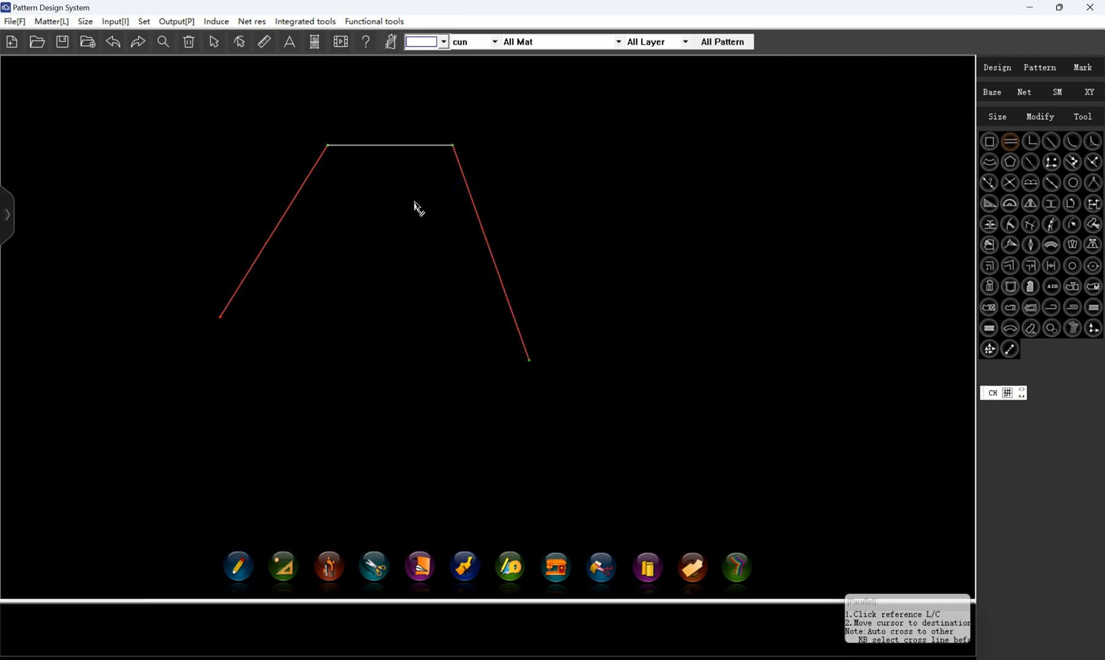
click(403, 146)
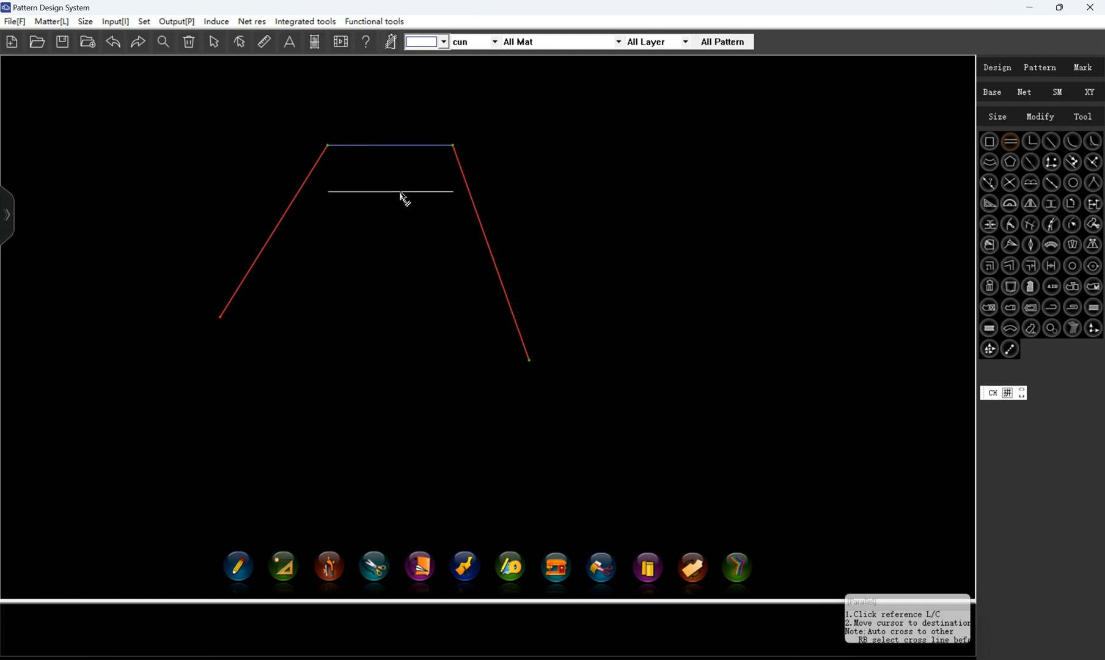
click(400, 195)
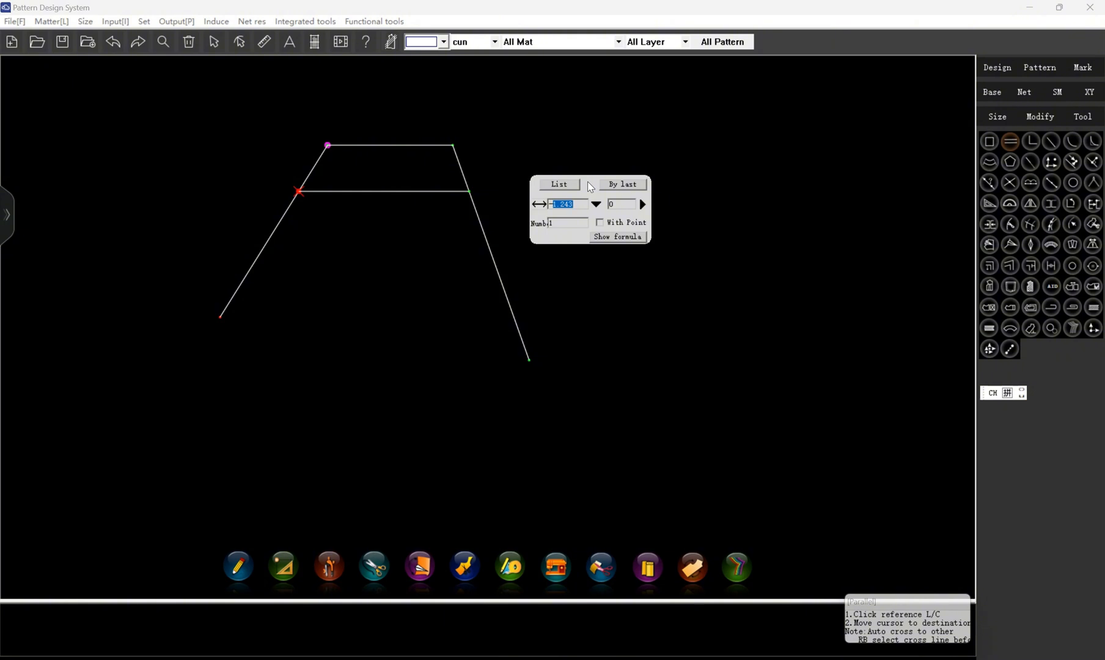
text(-2)
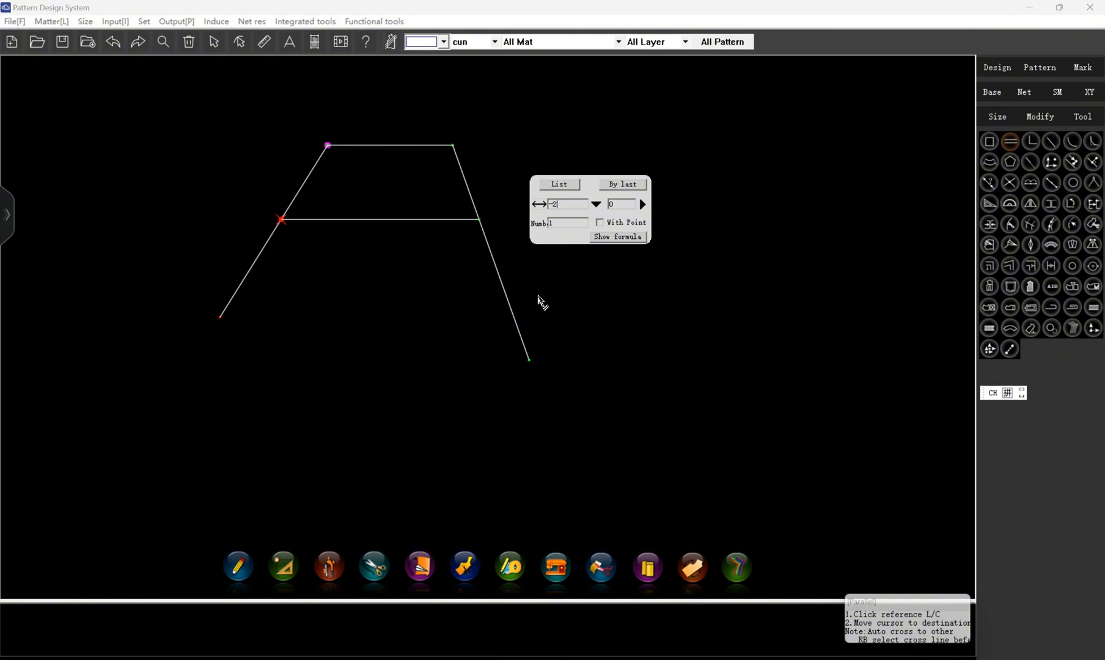
key(Return)
key(Escape)
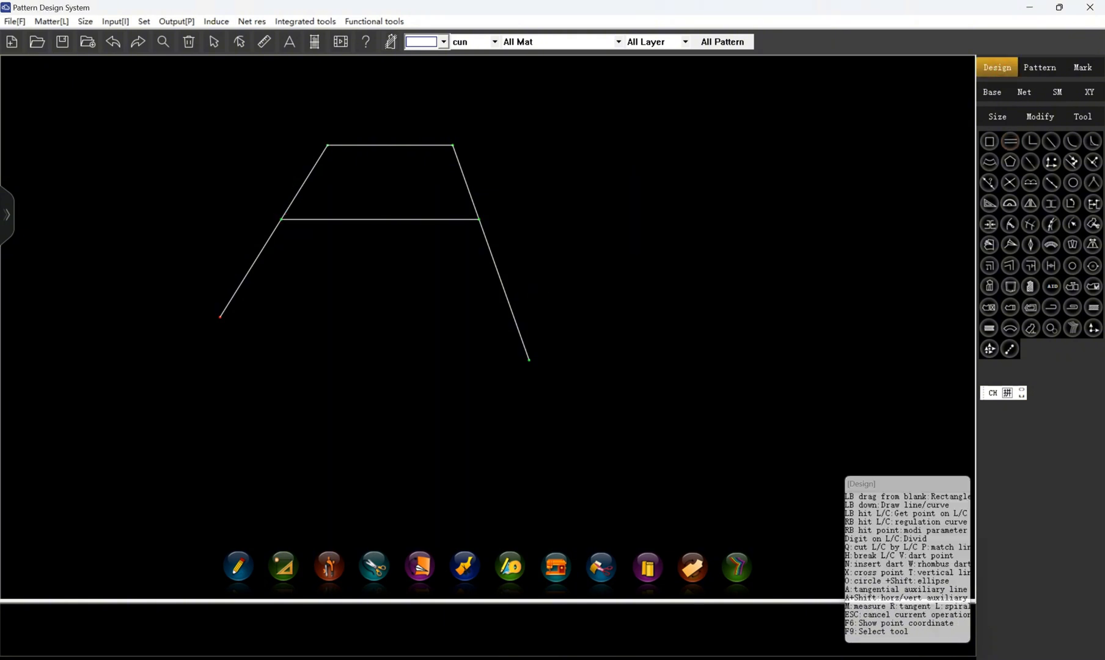
- Bend the trapezoid's top line downward into a curve, then undo it
right_click(400, 146)
drag(400, 146, 400, 171)
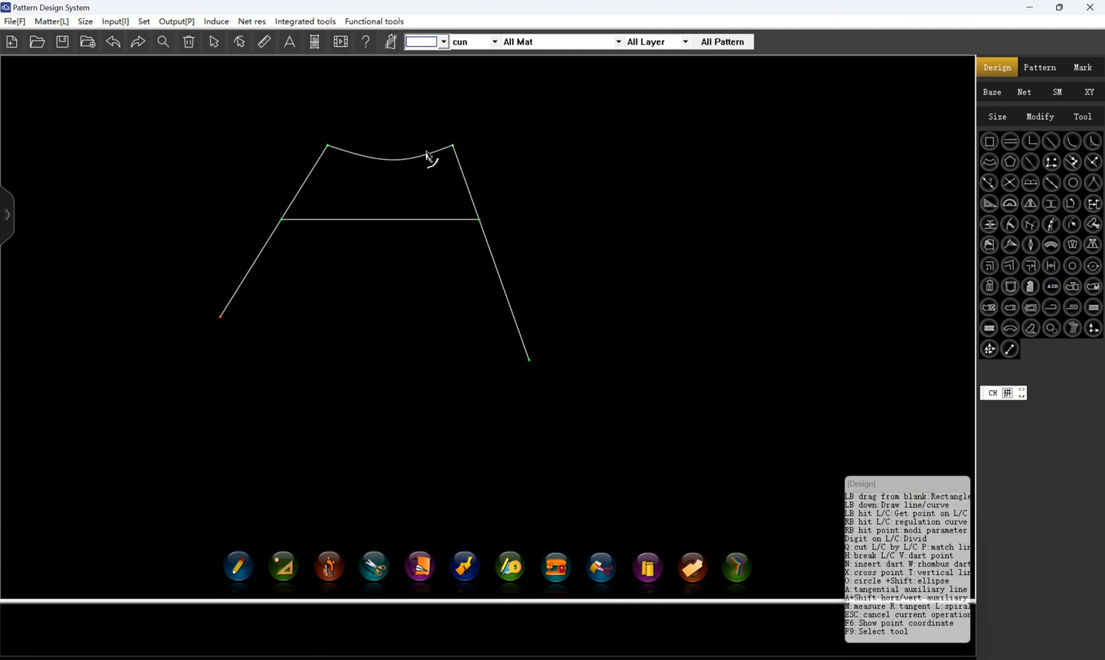
click(112, 42)
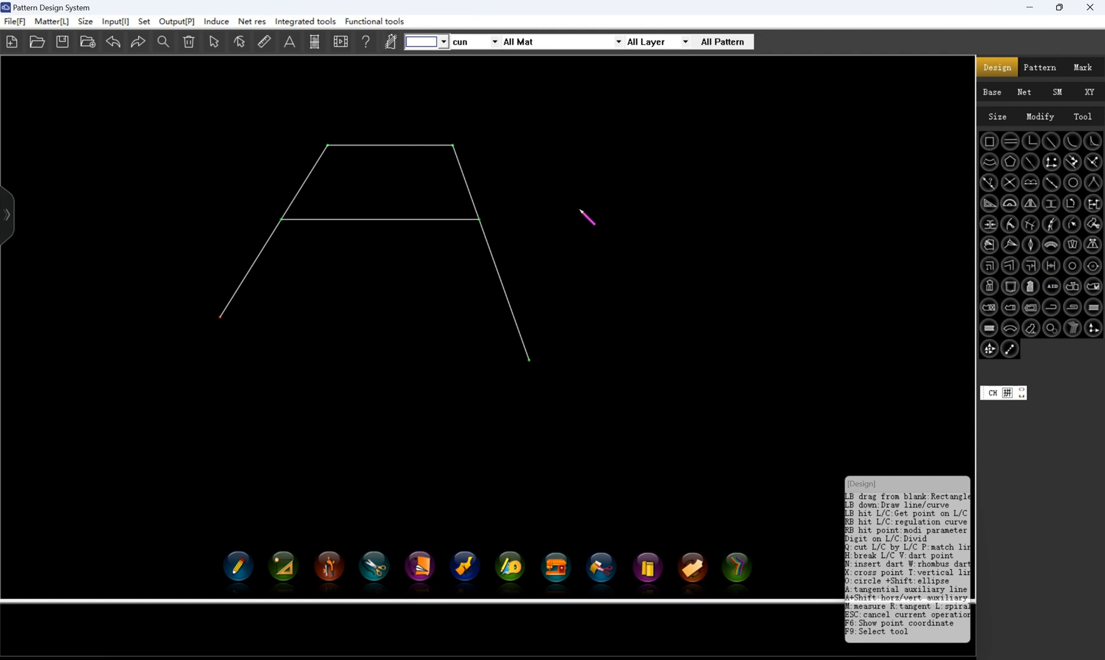
- Curve the trapezoid's top line downward by about 0.28 near its middle
right_click(388, 146)
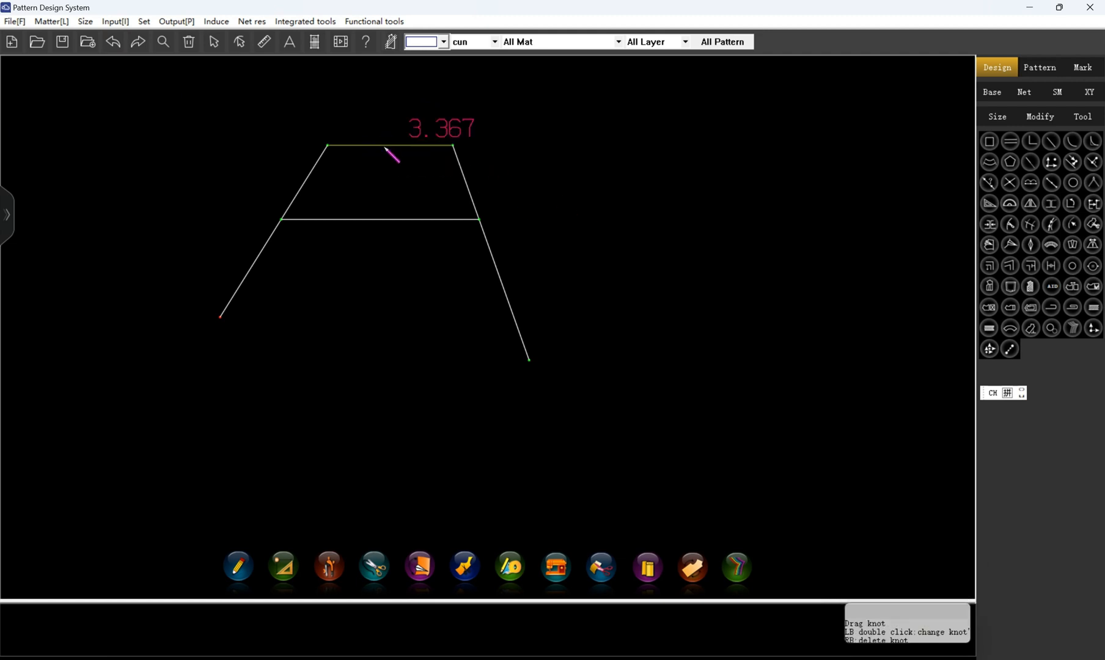
drag(385, 148, 385, 155)
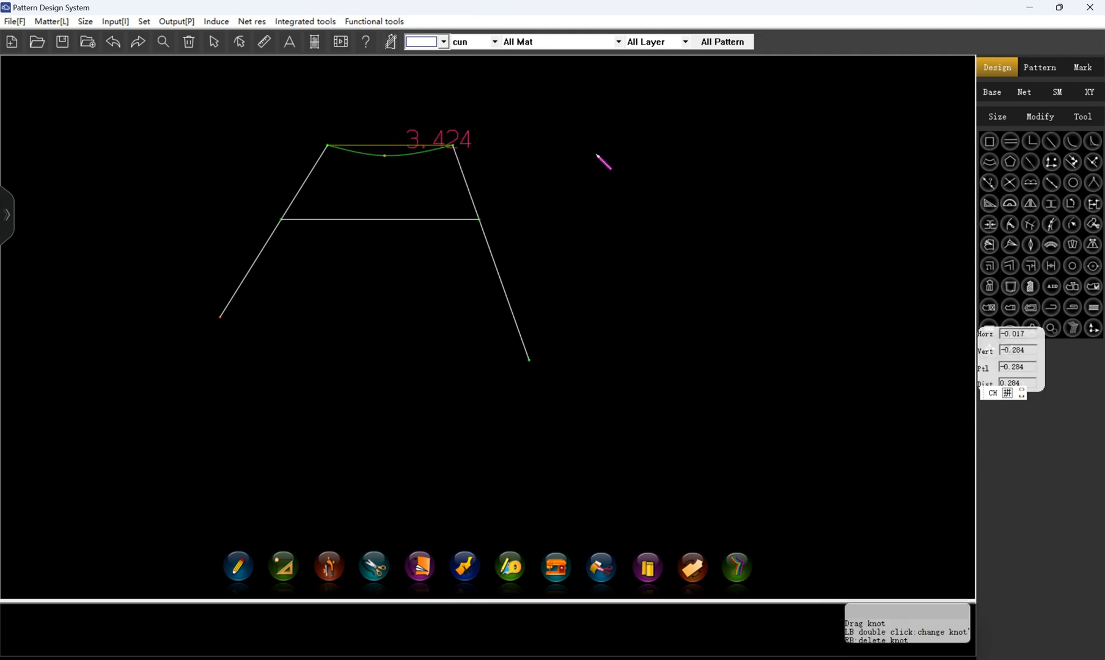
click(596, 155)
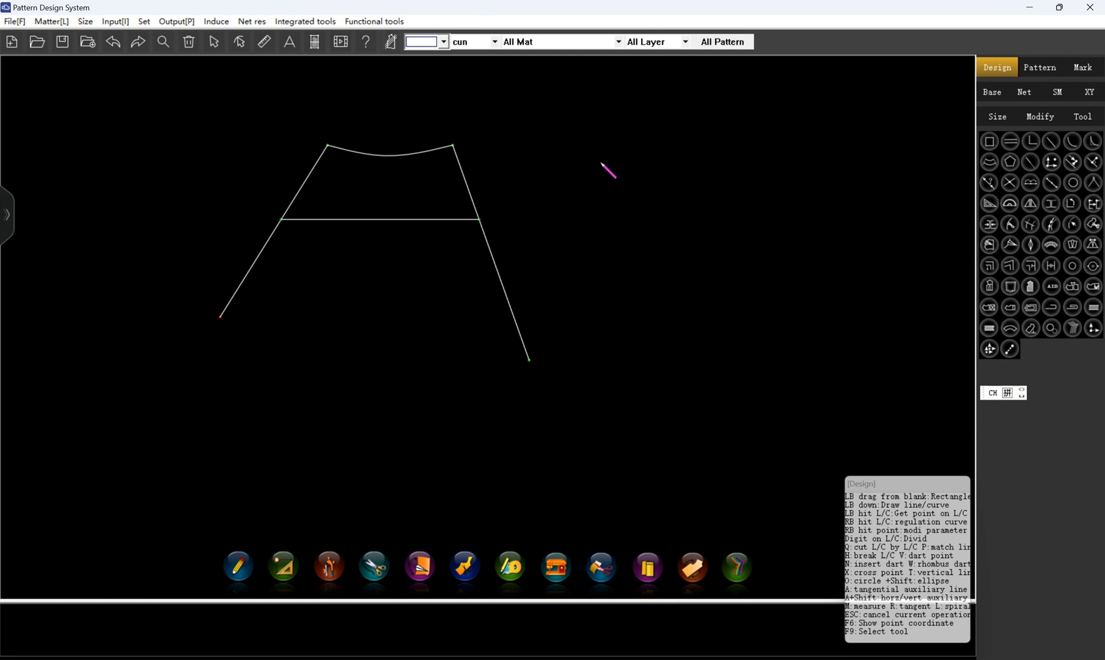
- Add a parallel curve 1 below the trapezoid's curved top, using both slanted sides as its cross lines
click(1010, 145)
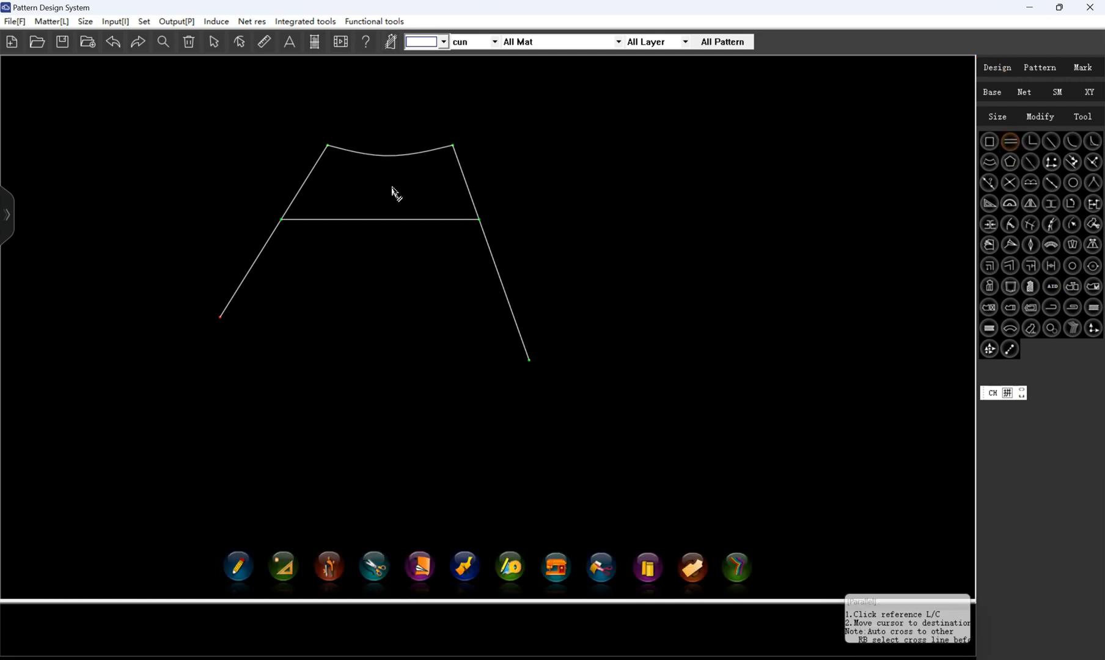
click(313, 172)
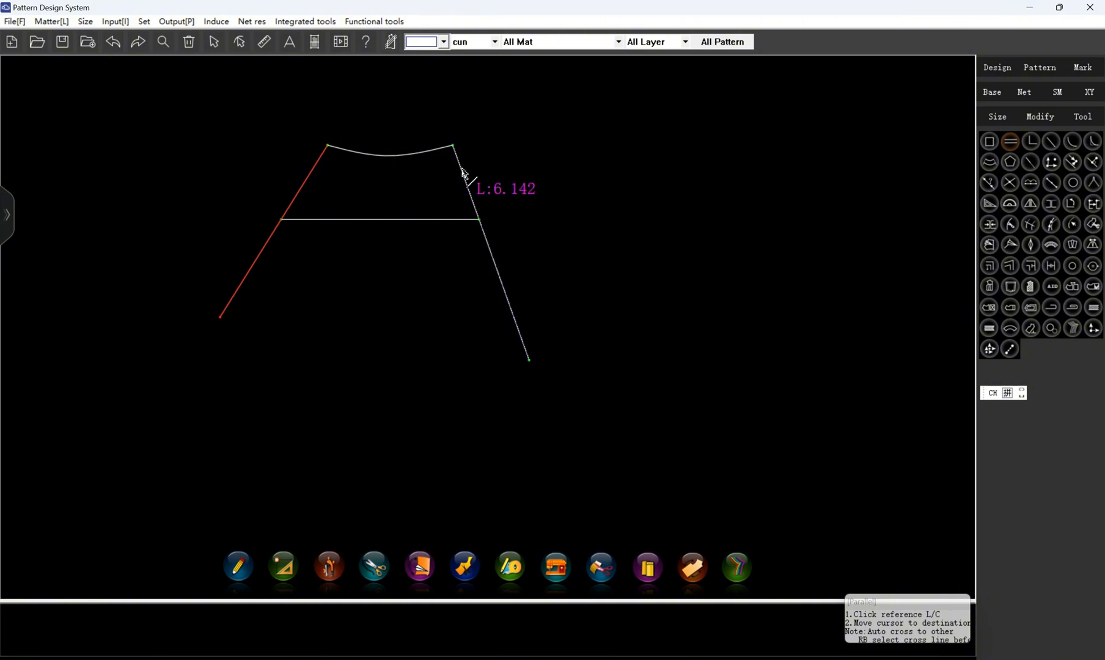
click(467, 186)
click(419, 157)
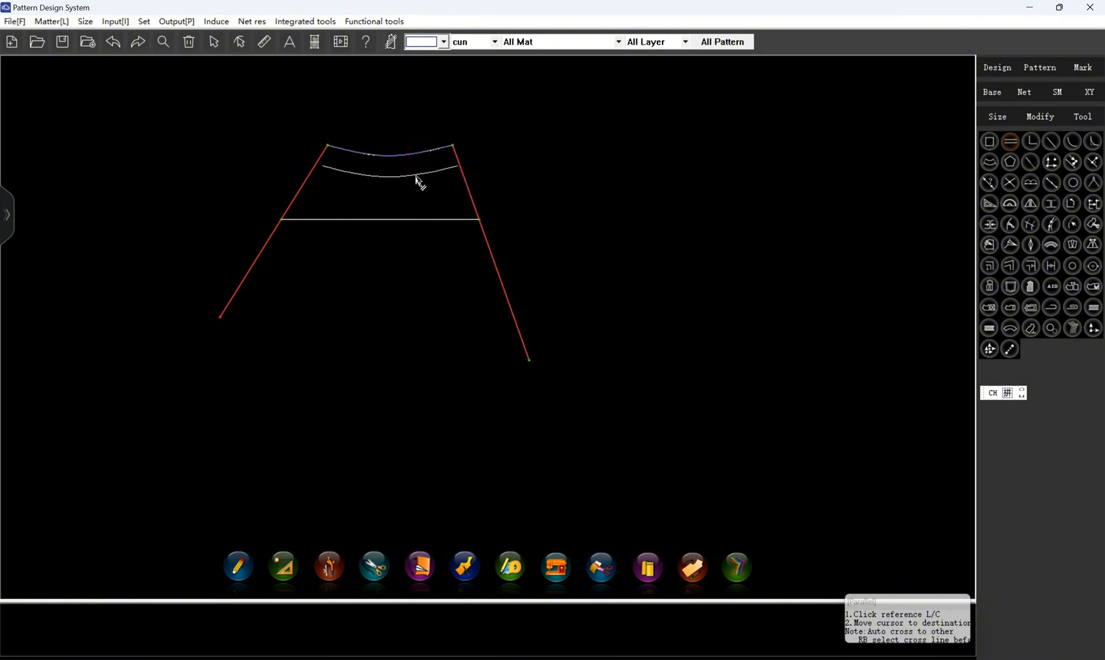
click(416, 179)
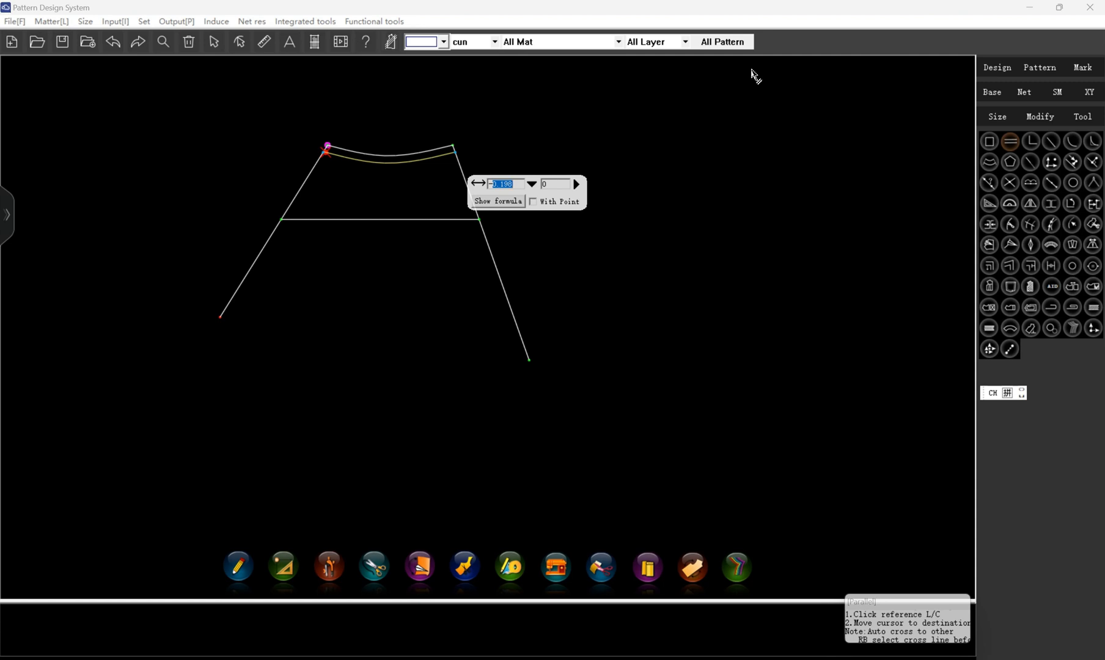
text(-1)
key(Return)
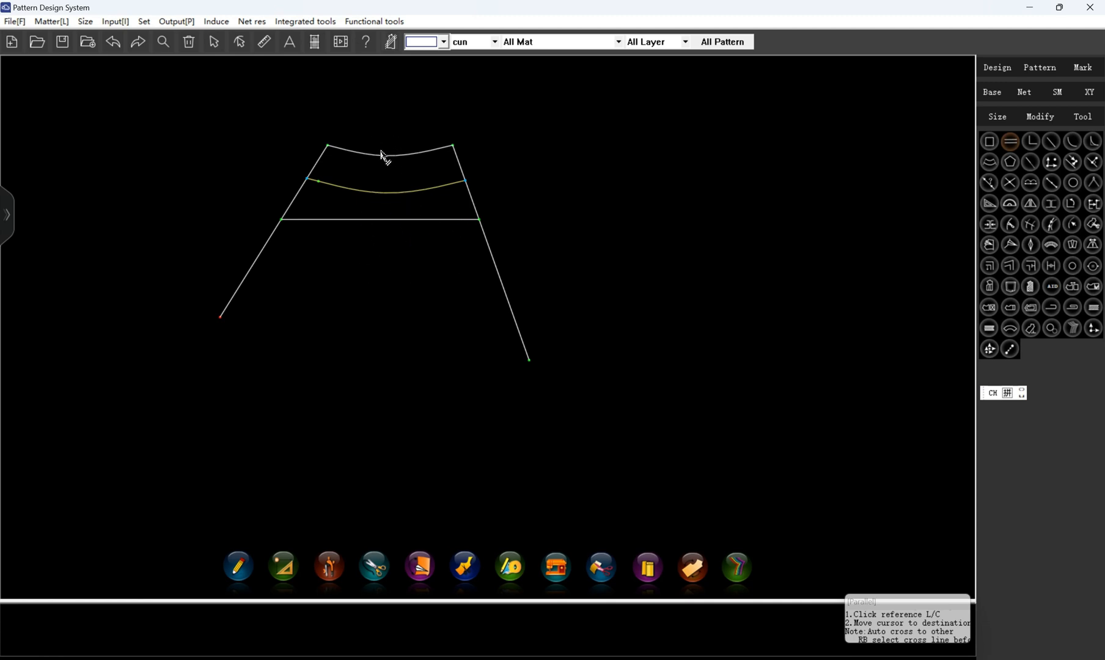
- Deepen the trapezoid's top curve by moving its middle knot down about 0.45
right_click(383, 184)
drag(381, 159, 388, 222)
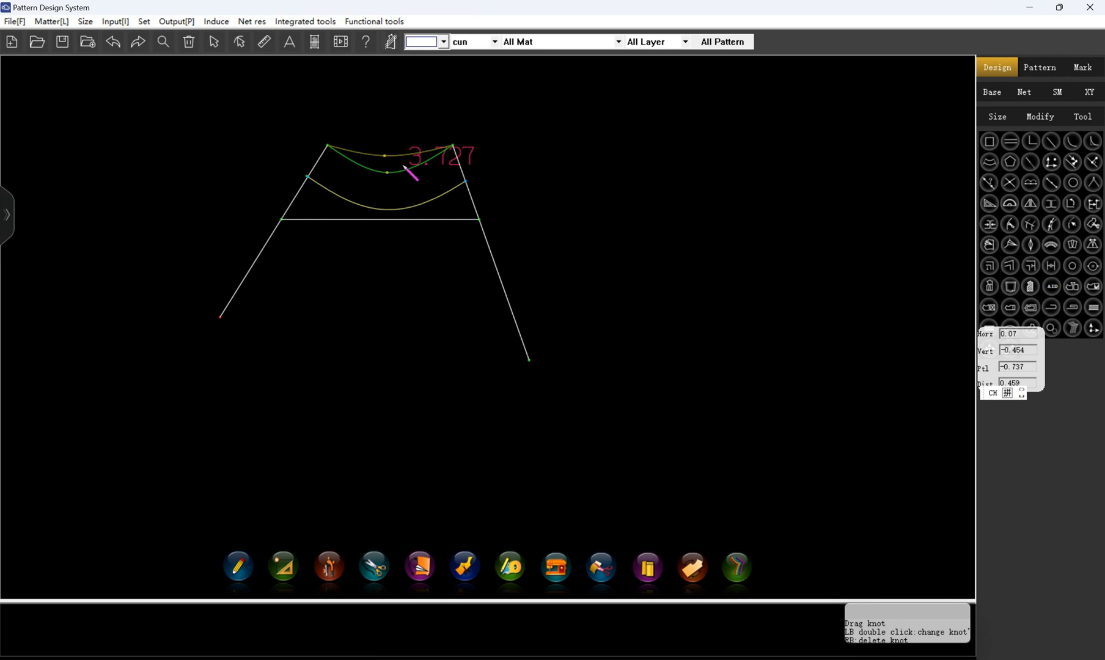
right_click(648, 186)
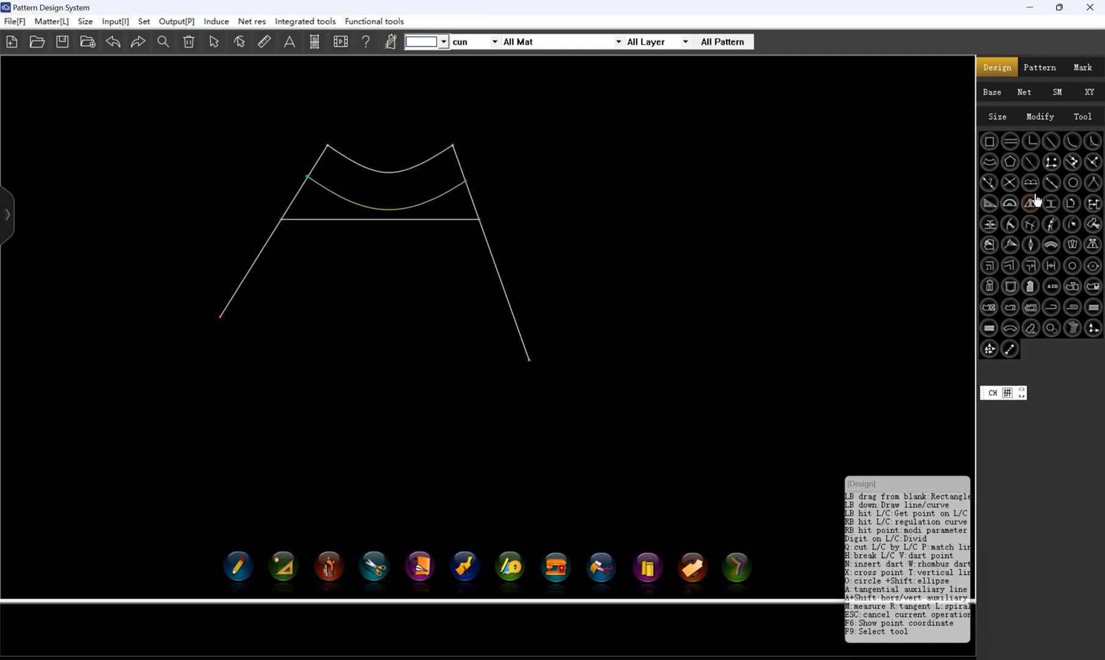
- Try the Half rect tool from the trapezoid's upper-right corner to the lower end of its right side, then undo it
click(1030, 144)
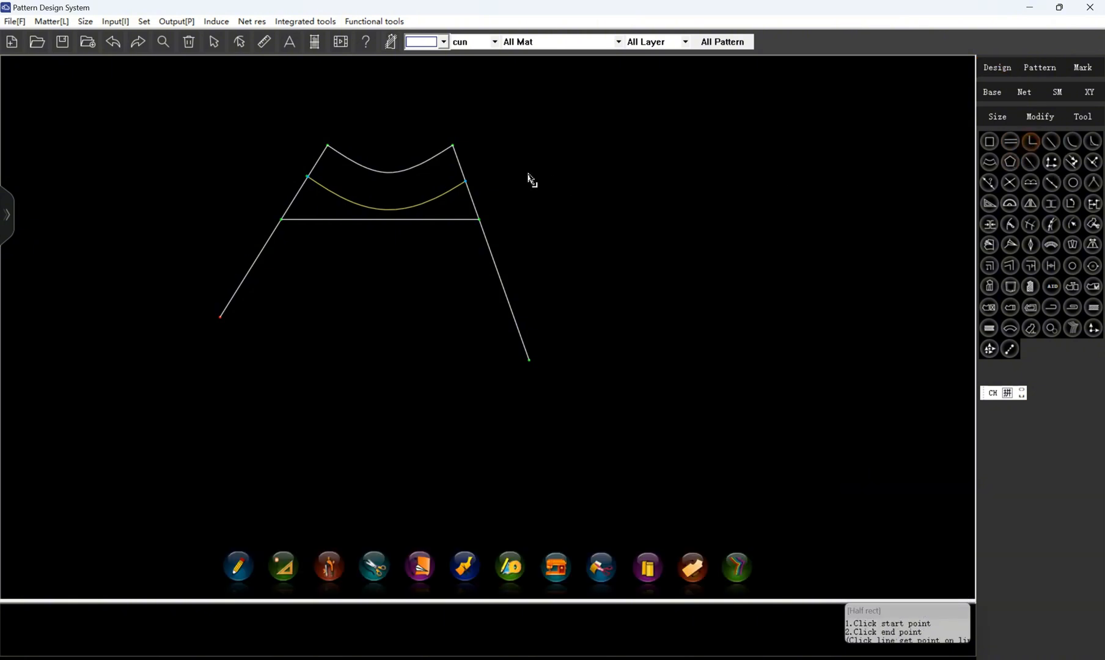
click(453, 145)
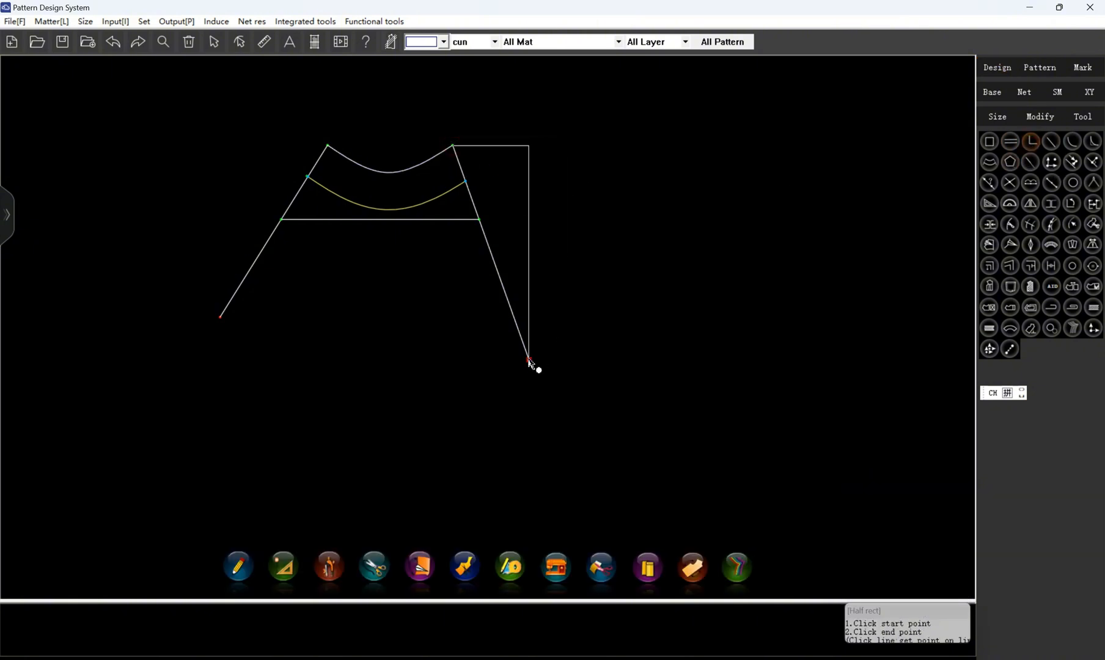
click(530, 360)
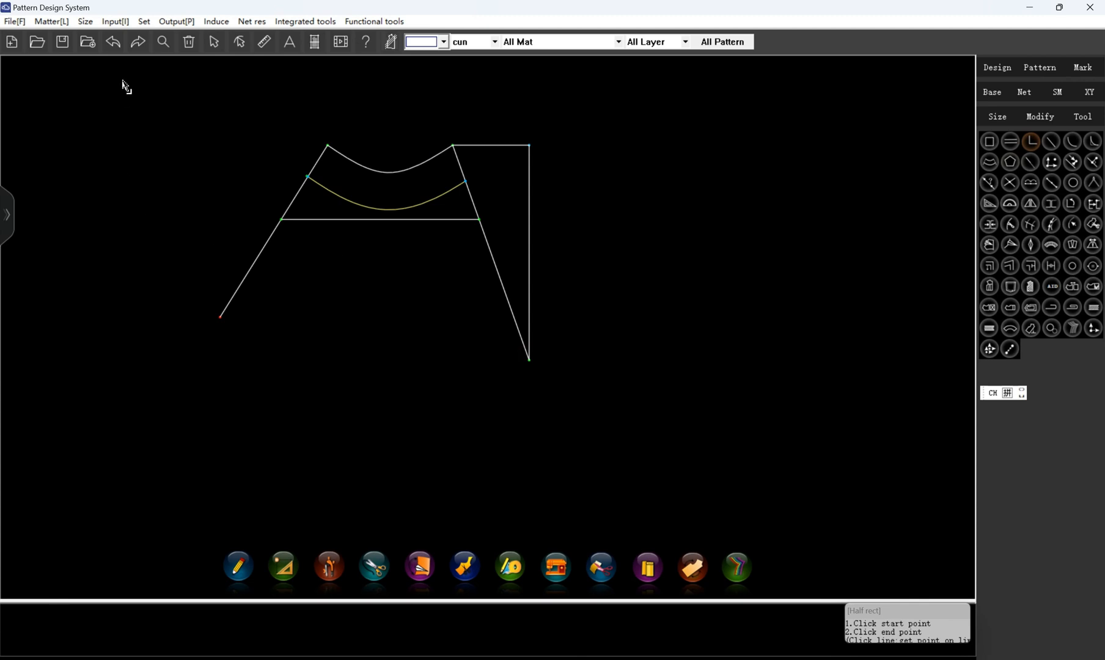
click(117, 48)
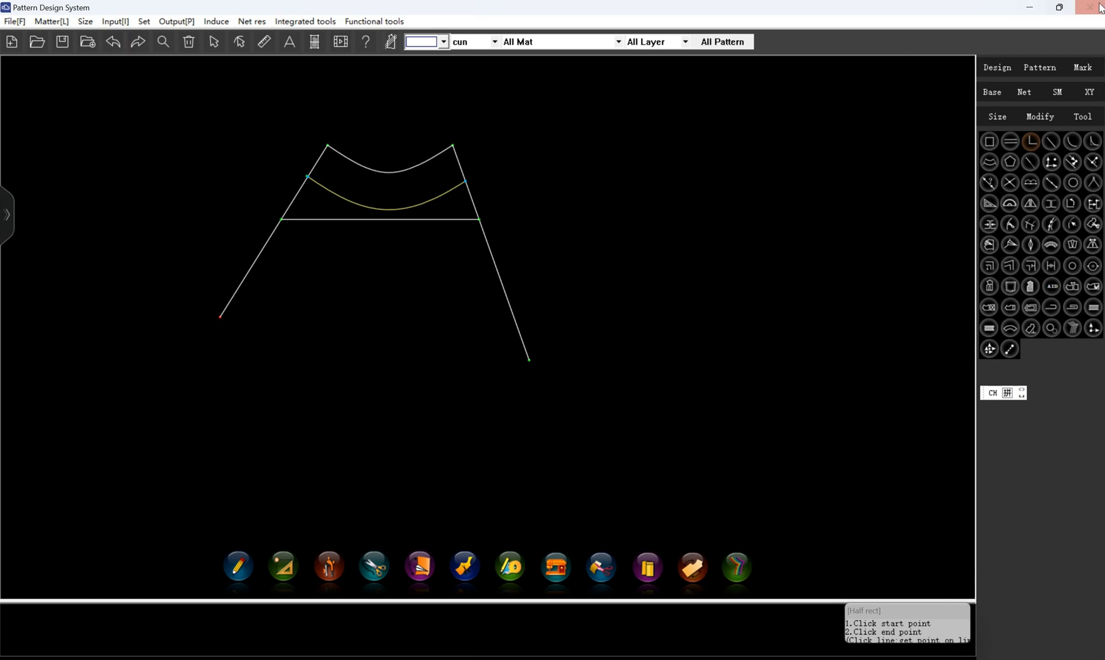
- Try the same half rectangle over the trapezoid's right side with the Design tool, then undo it
click(1032, 143)
key(Escape)
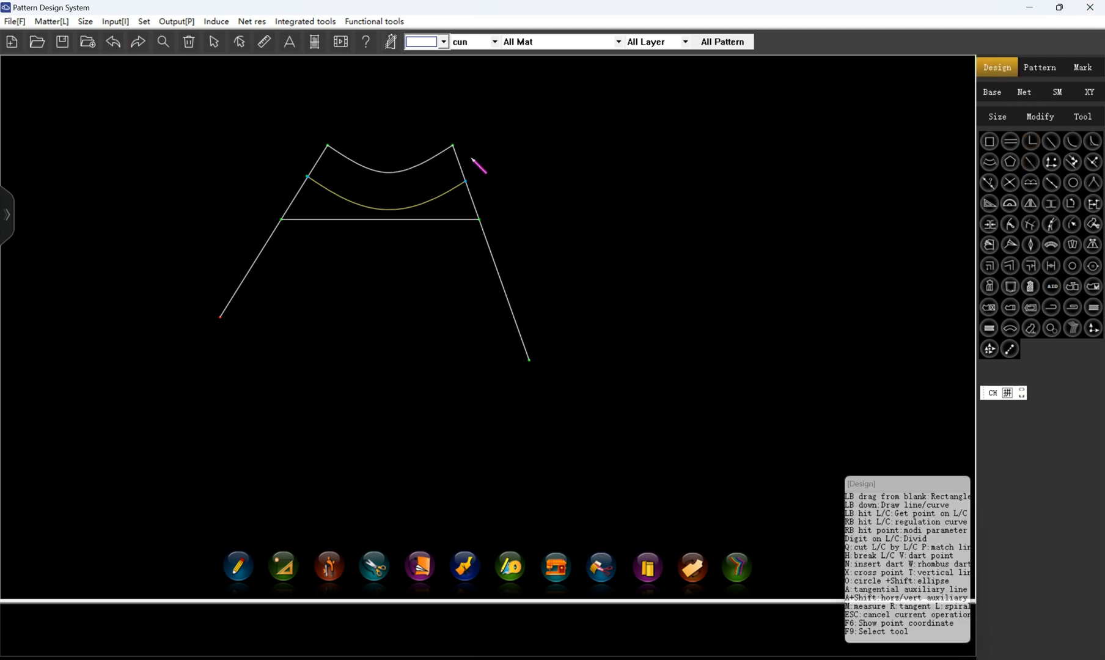
drag(453, 146, 530, 360)
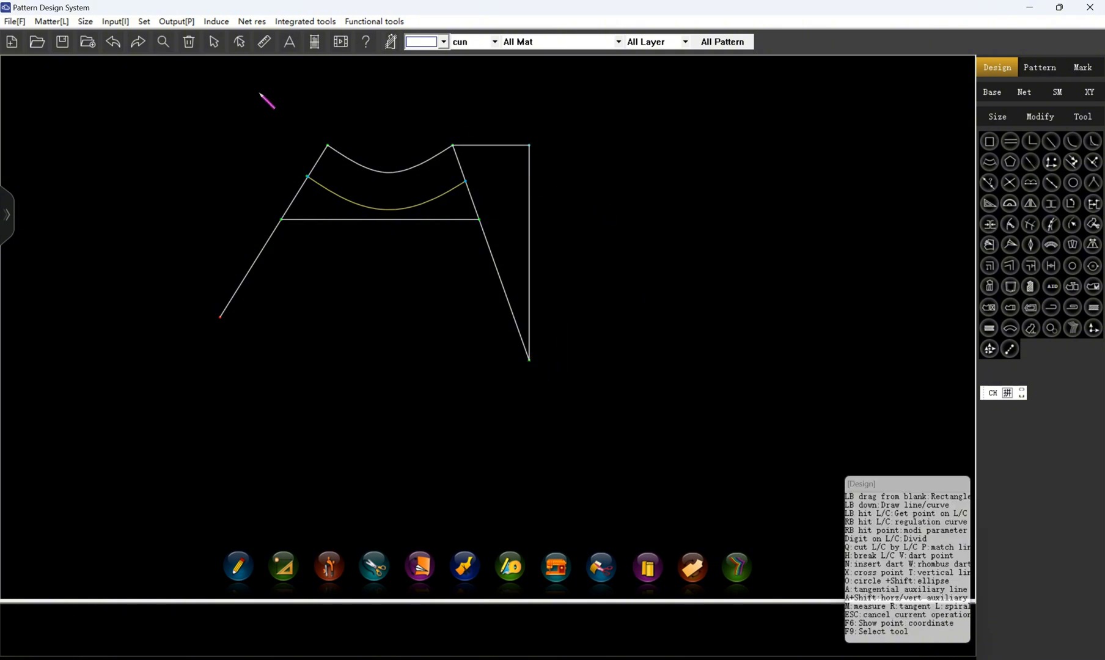
click(114, 41)
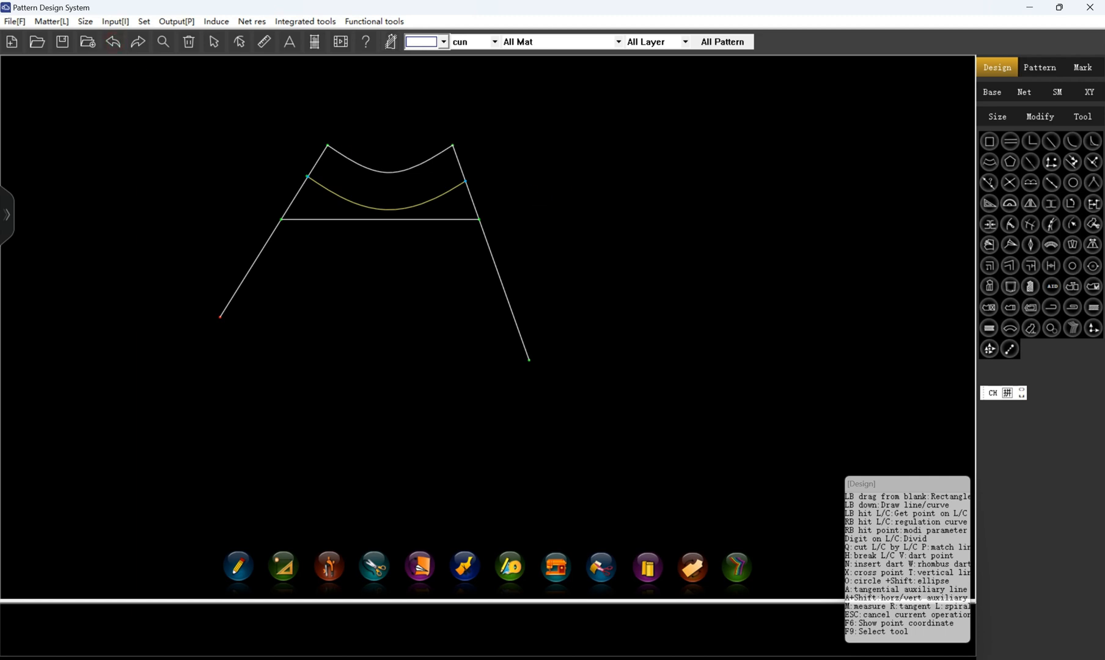
- Draw a half rectangle with the Half rect tool from the trapezoid's upper-right corner to the lower end of its right side
click(1031, 143)
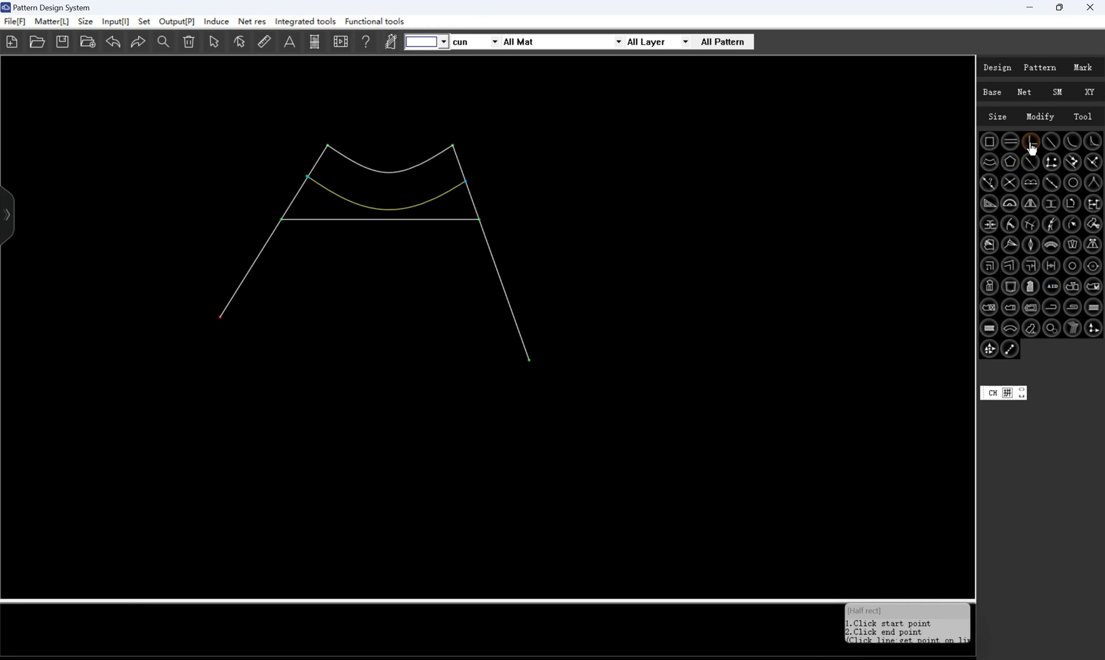
click(453, 146)
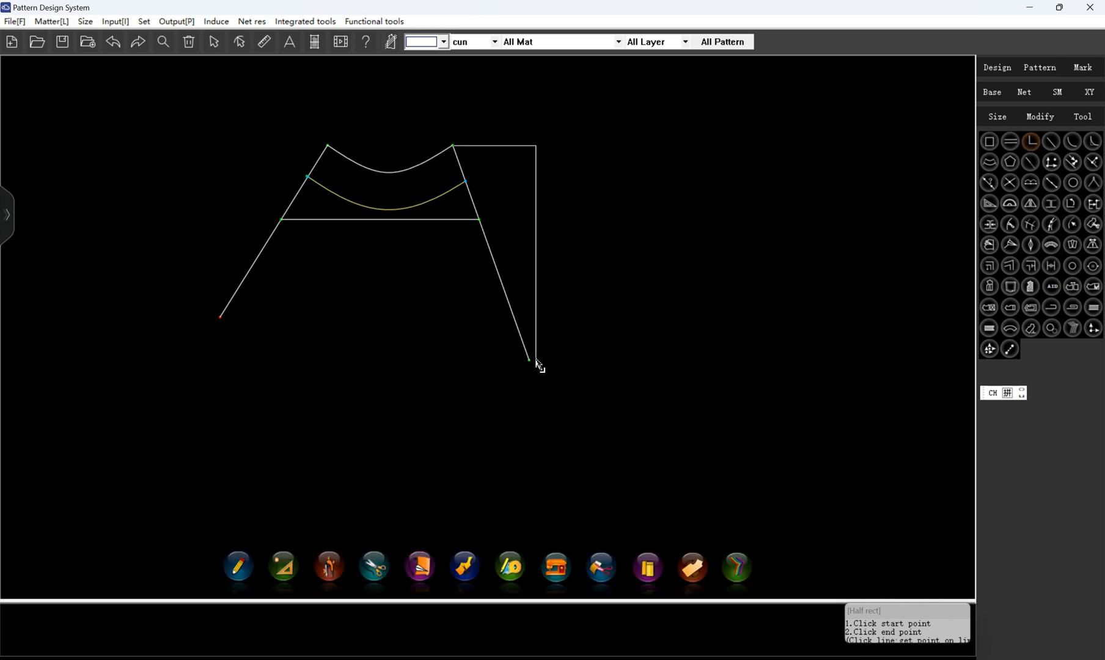
click(530, 361)
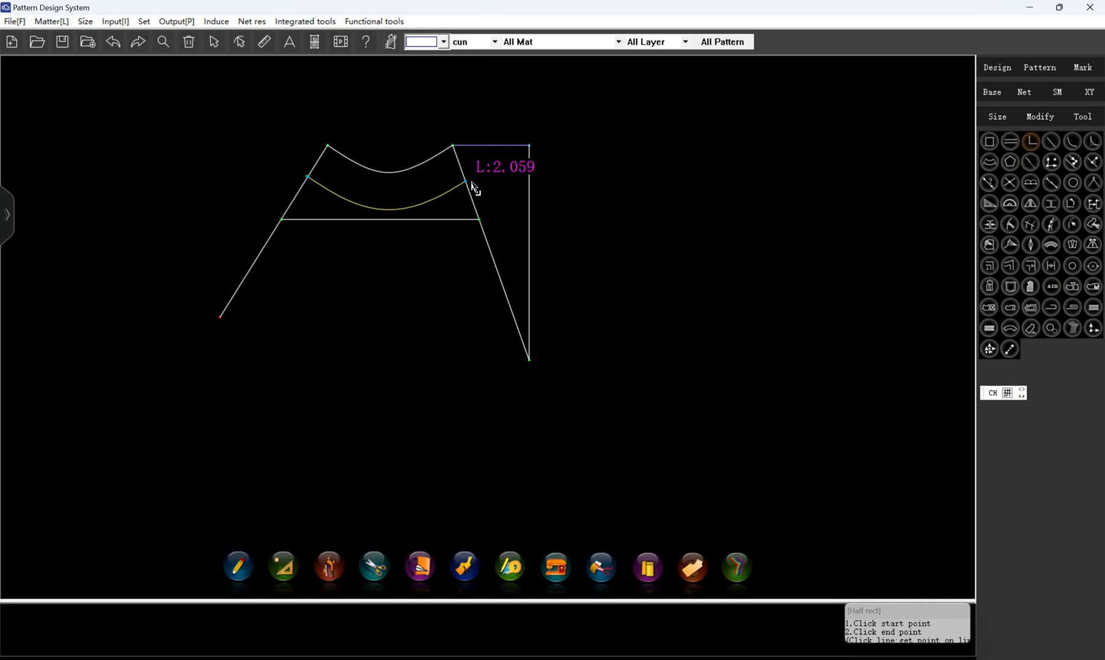
- Draw a slanted line about 4.9 long in the empty area right of the trapezoid with the Design tool
scroll(523, 109, up, 1)
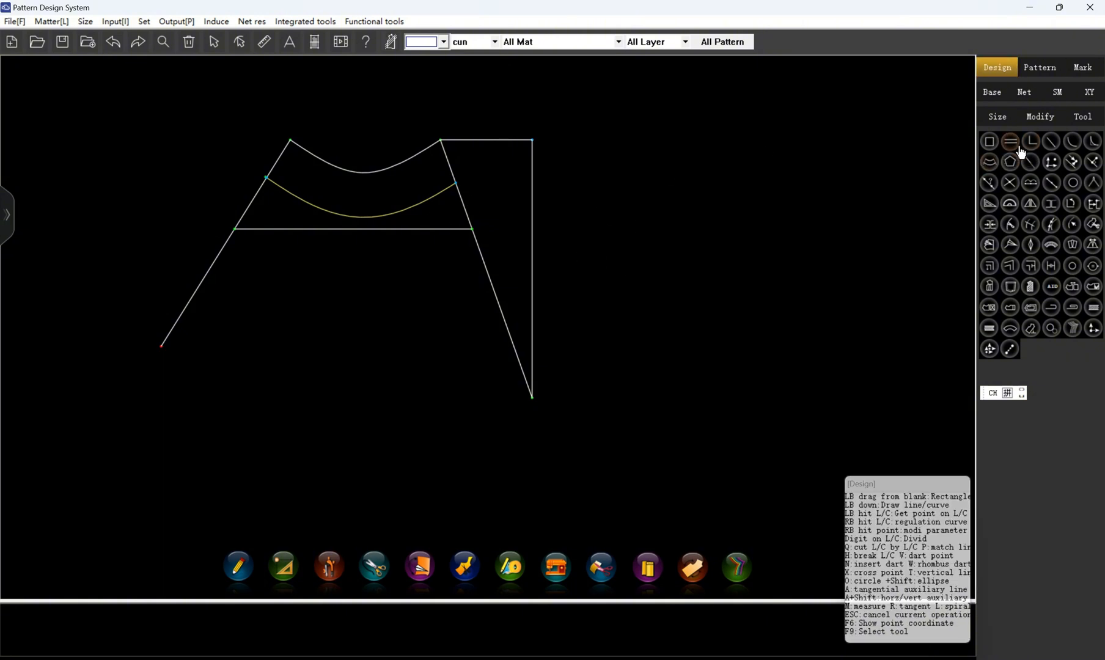
click(1050, 146)
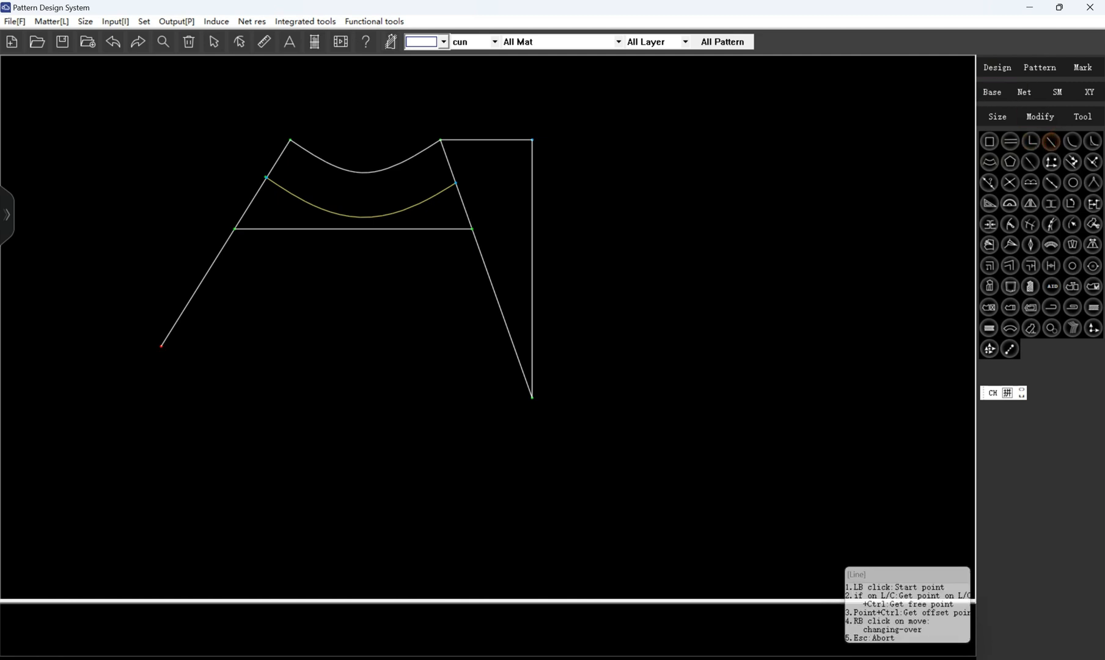
click(996, 67)
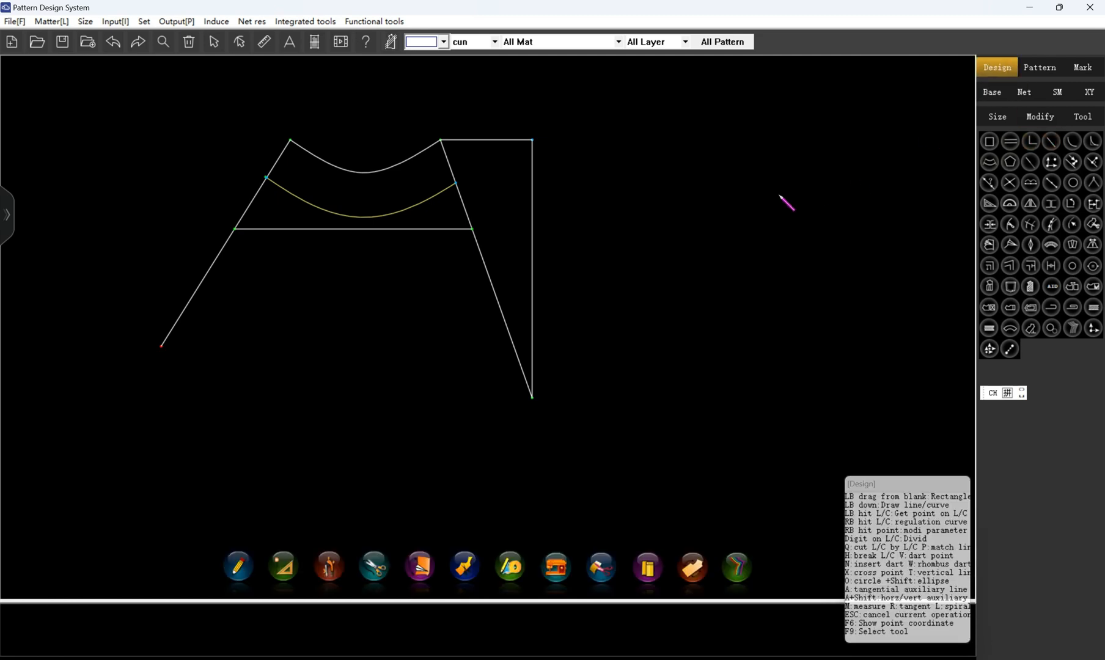
click(637, 216)
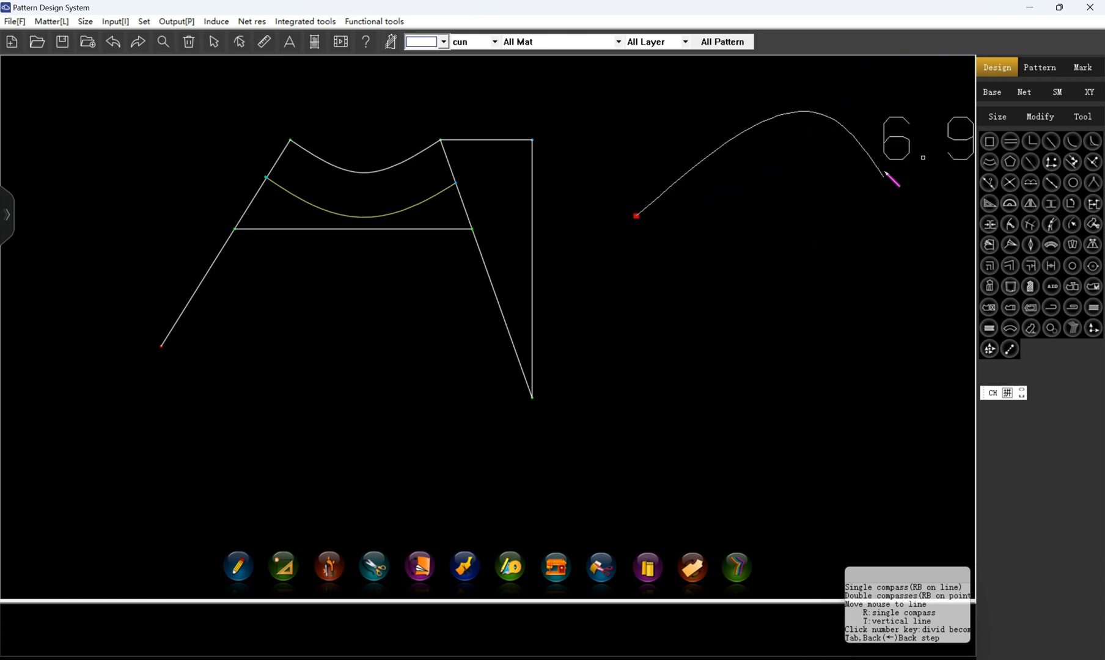
right_click(835, 121)
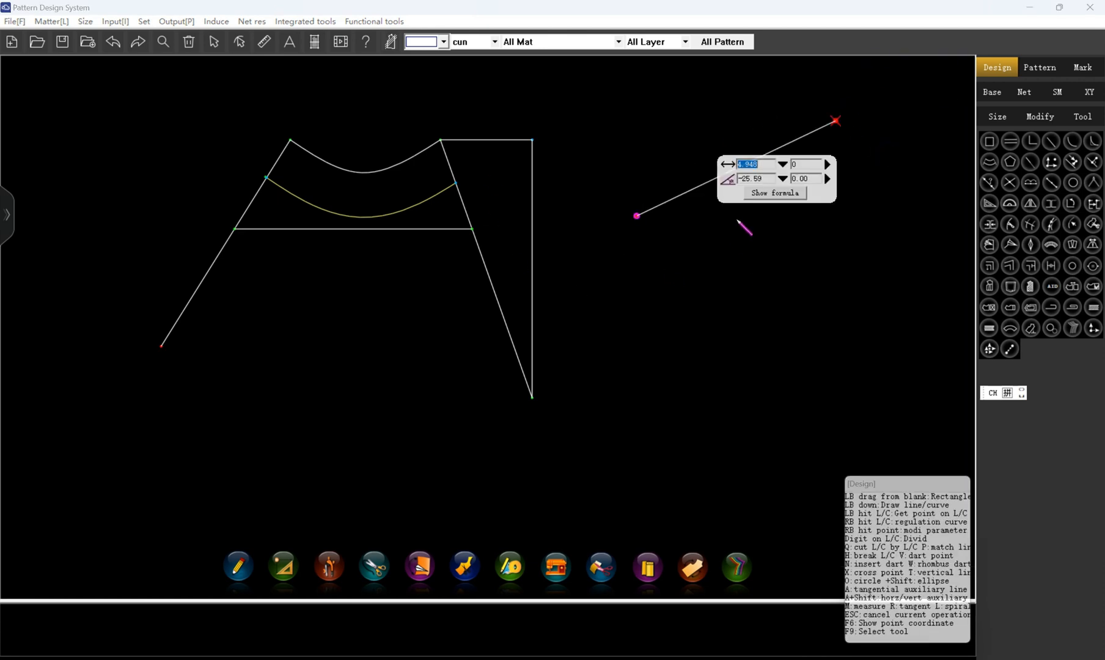
key(Return)
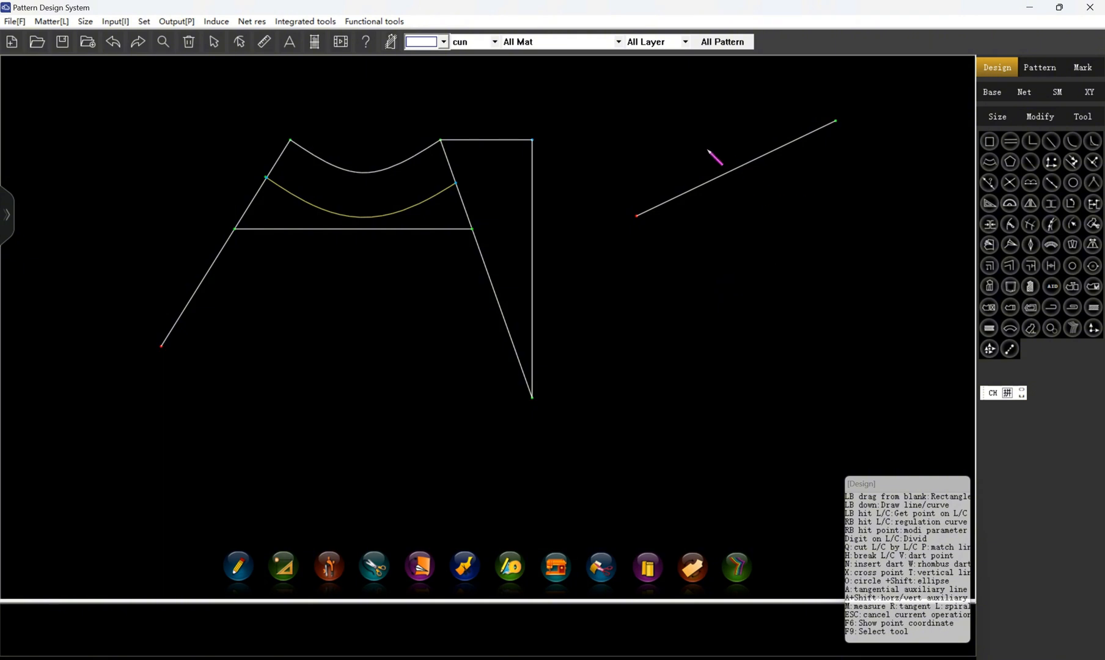
- Draw a slanted line below the previous one with the Line tool, setting its length to 12
click(1049, 144)
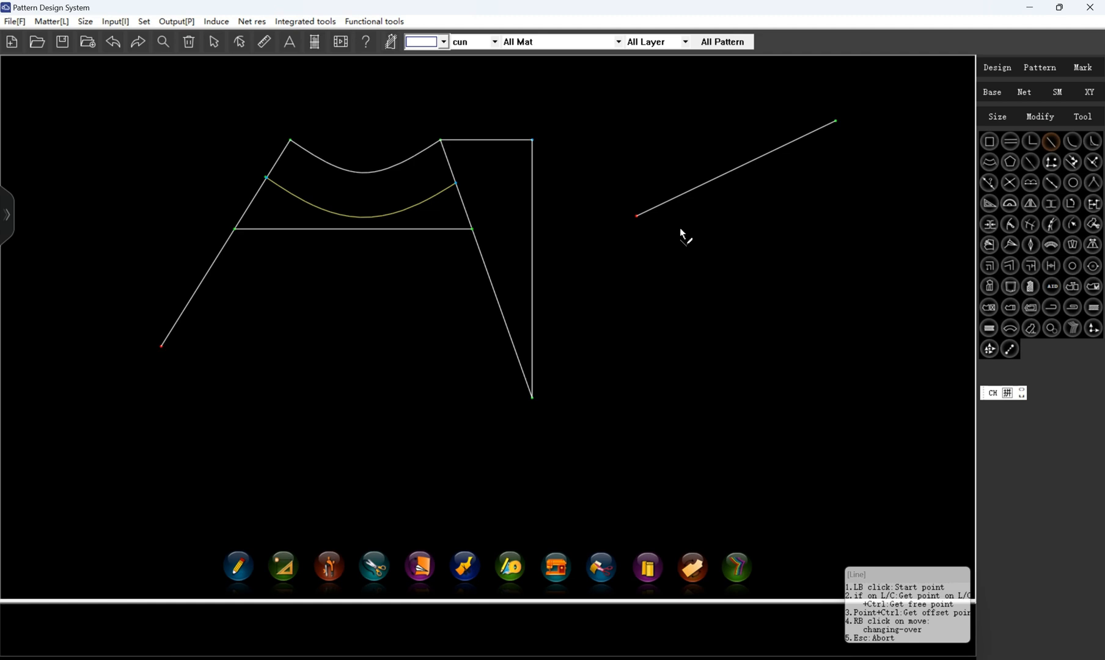
click(625, 289)
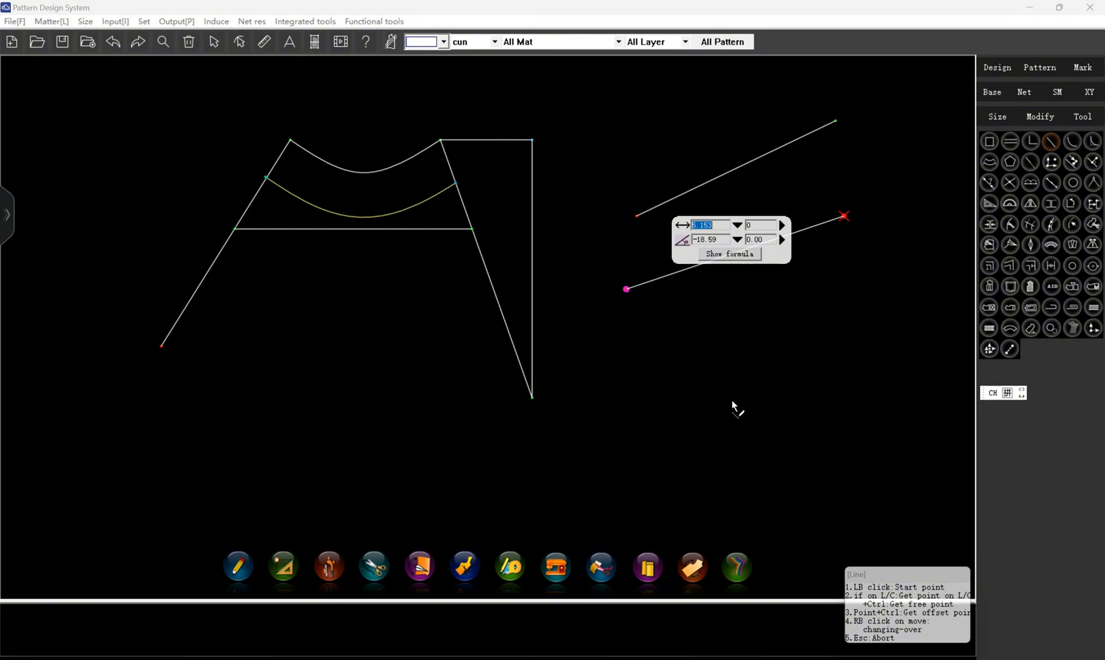
text(12)
key(Return)
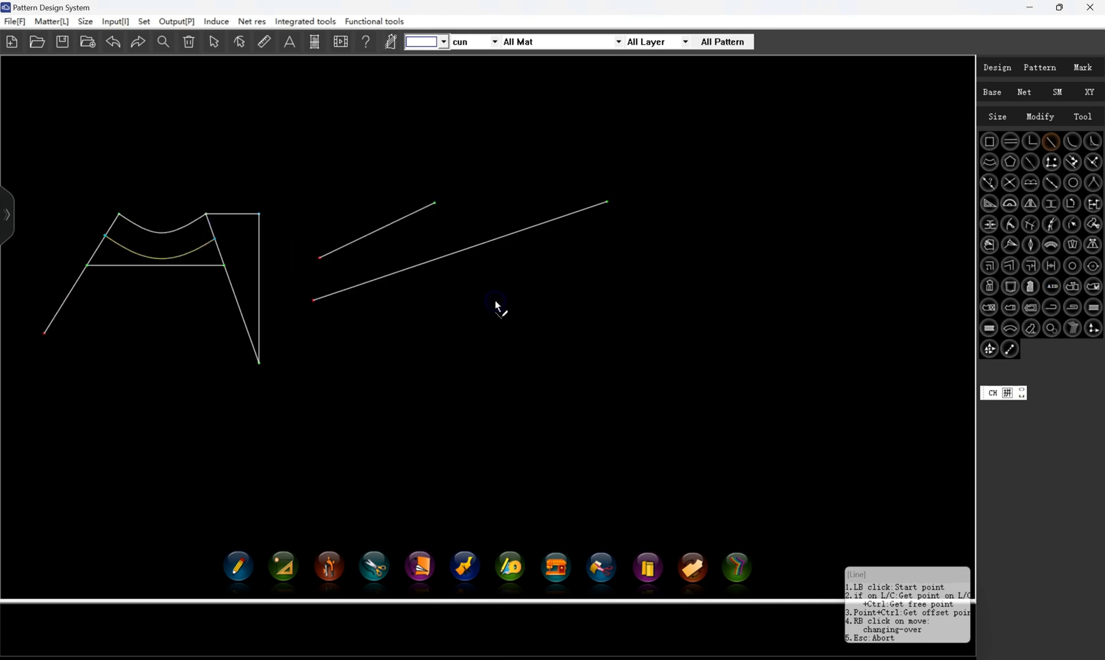
- Draw two more lines below the 12-long line: a rising one about 6.1 long and a nearly horizontal one to its right
scroll(385, 370, up, 1)
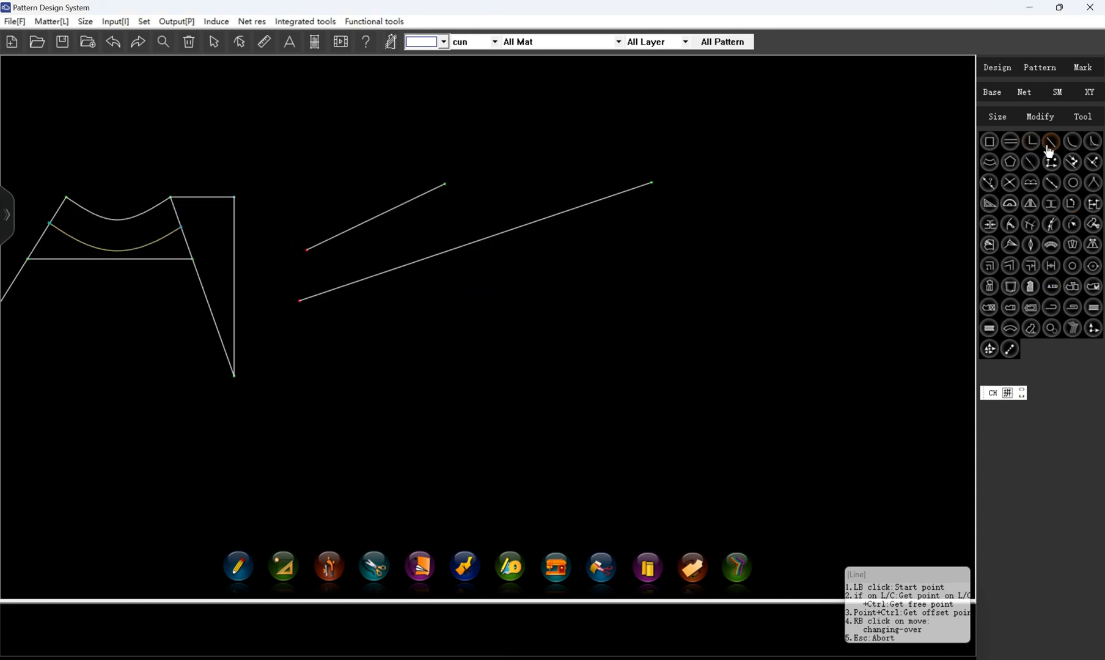
click(462, 374)
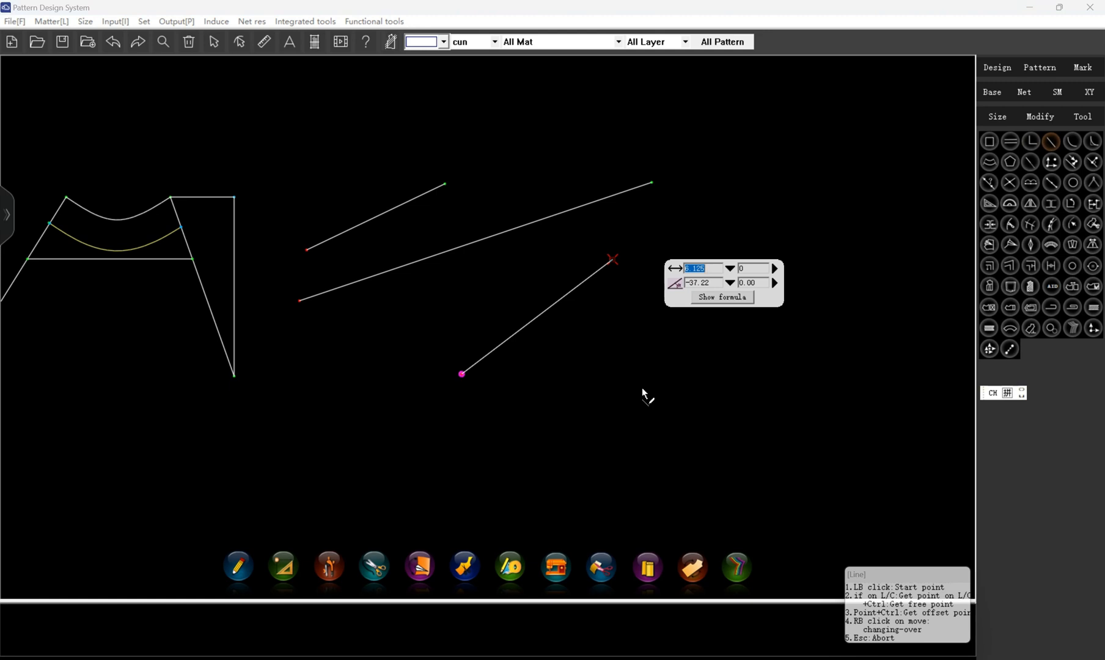
click(601, 342)
click(903, 359)
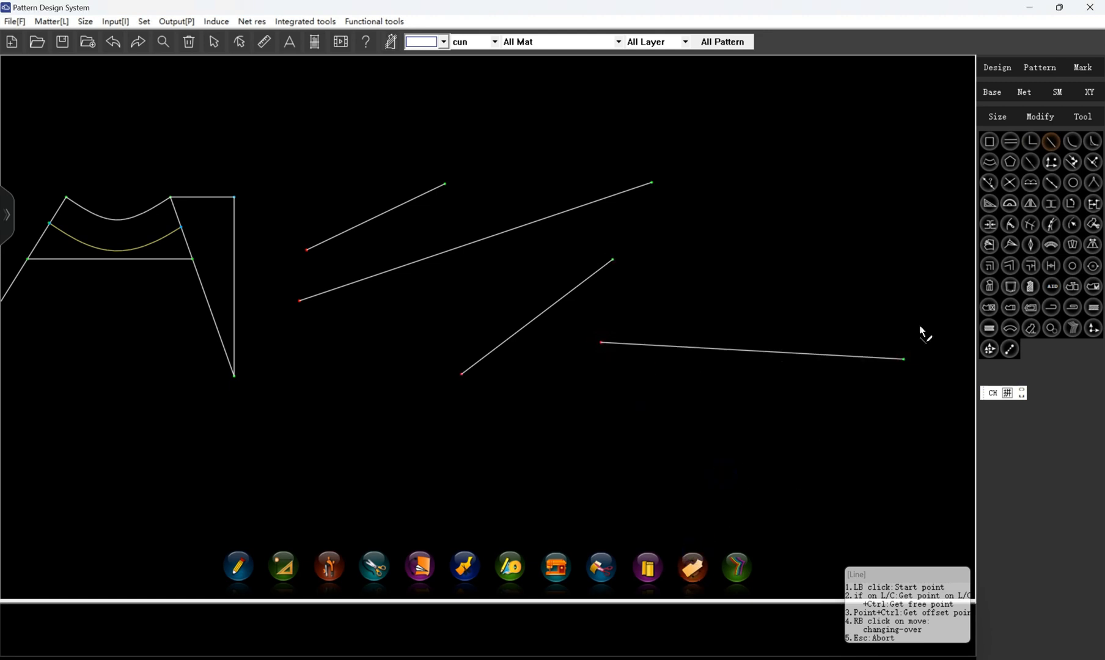
- Draw a 45-degree line above the other lines with the Line tool, setting its length to 10
click(997, 67)
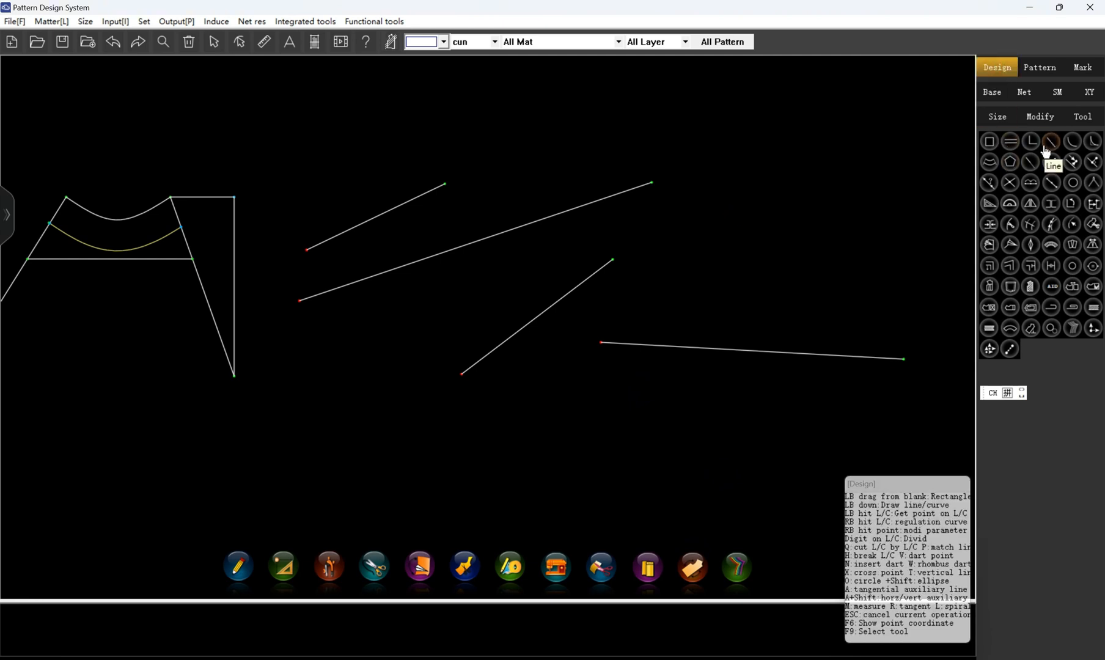
scroll(617, 153, up, 2)
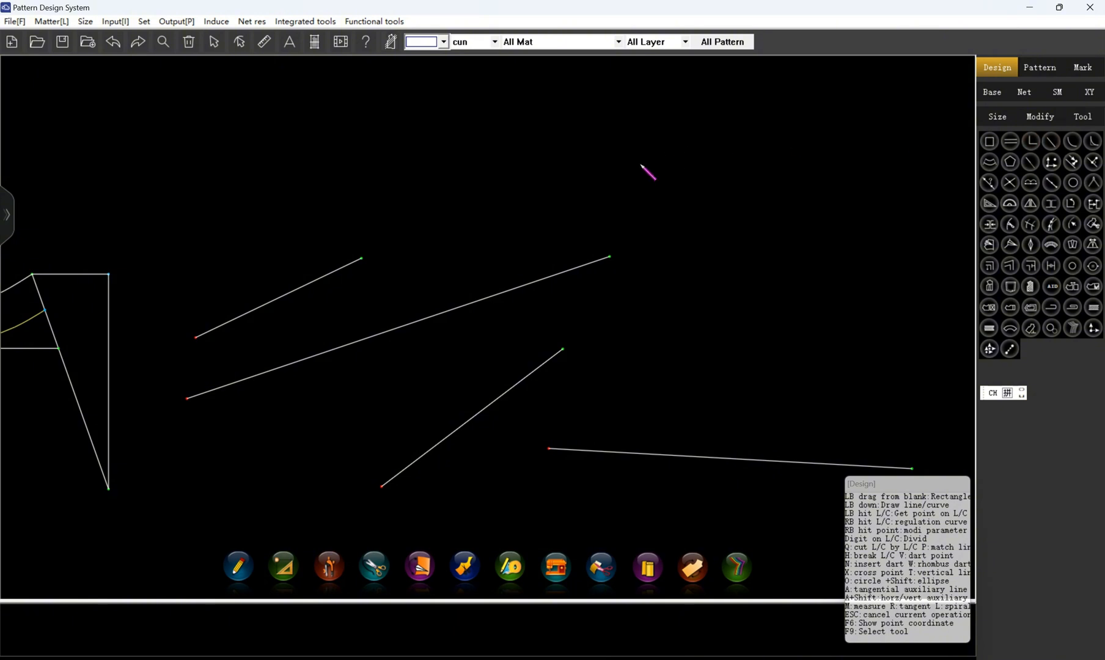
click(1050, 143)
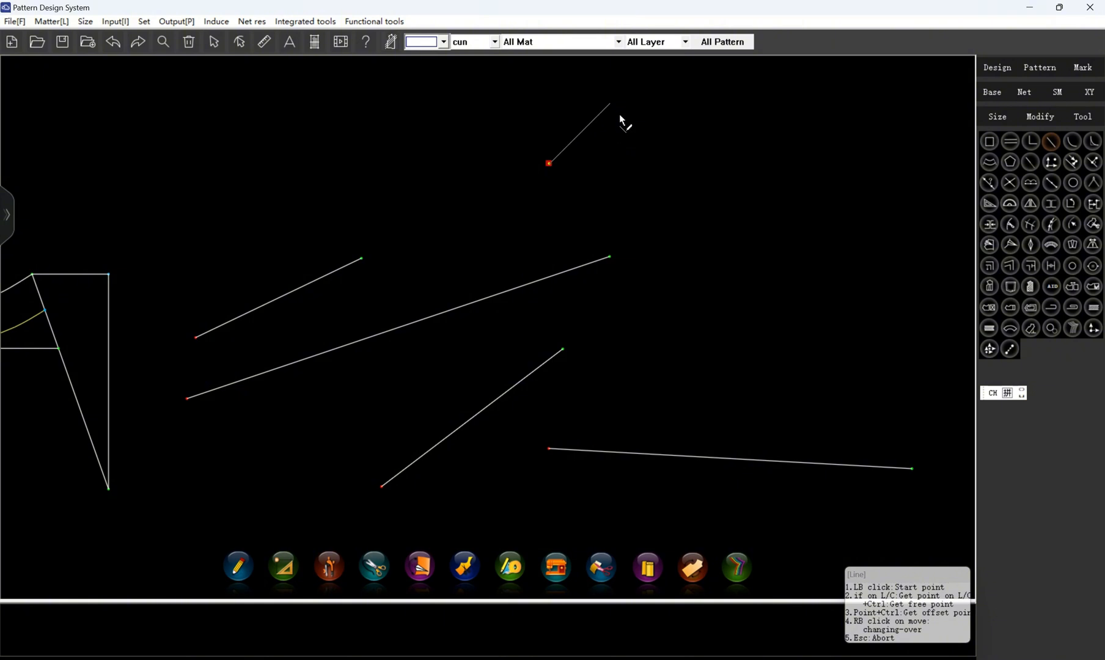
key(Return)
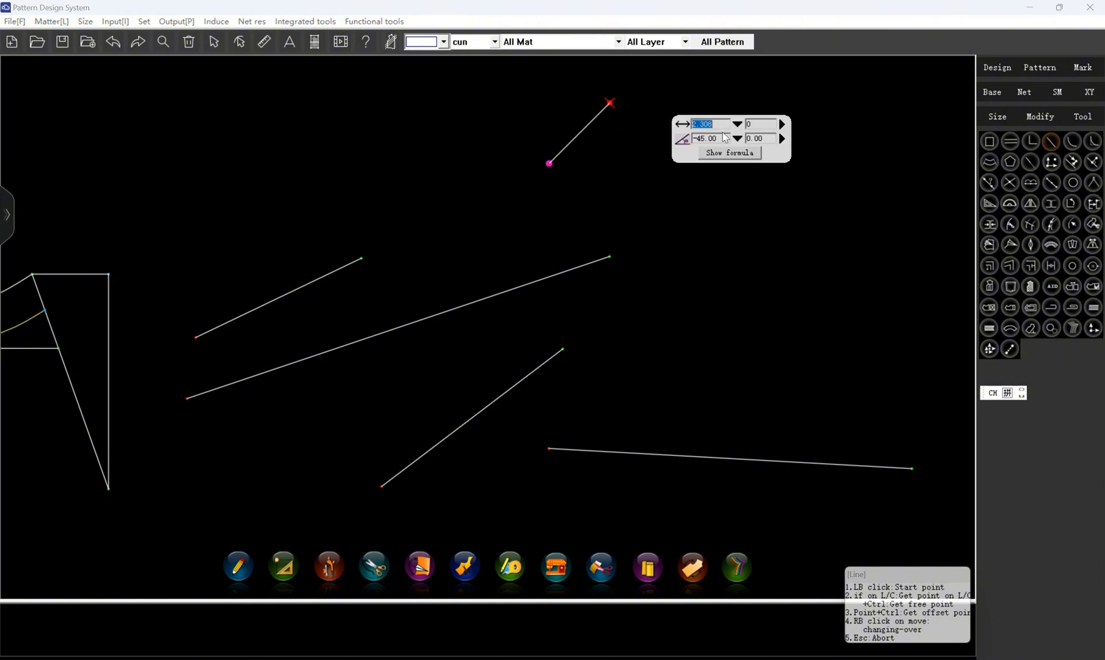
text(10)
key(Return)
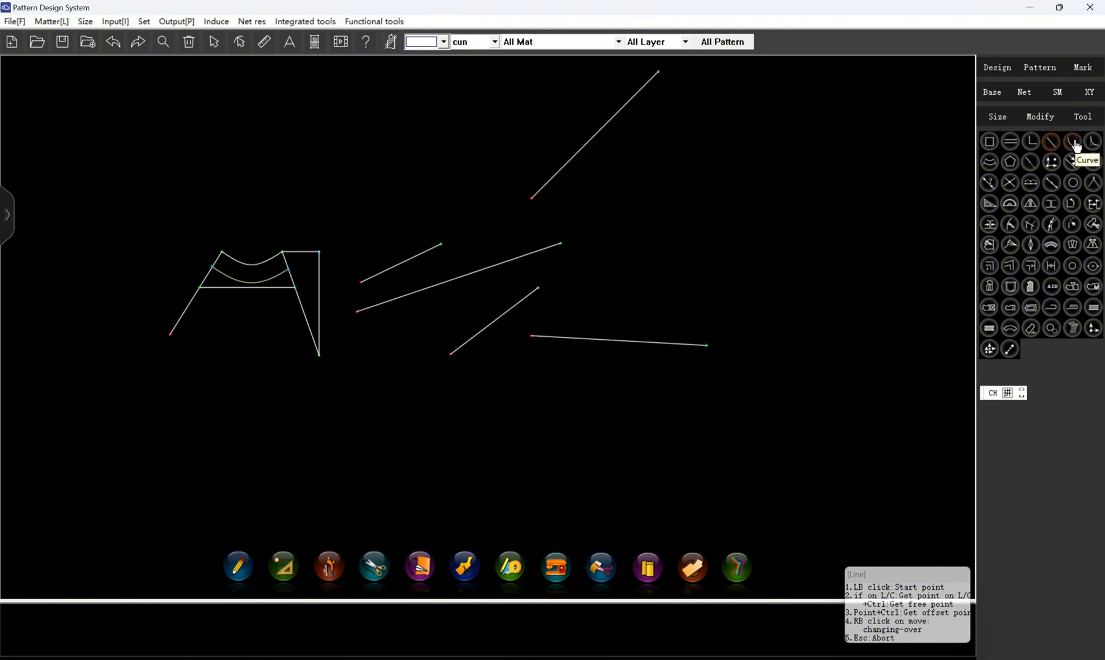
- Draw a four-point S-shaped curve about 16.35 long in the empty area right of the lines with the Curve tool
click(1074, 145)
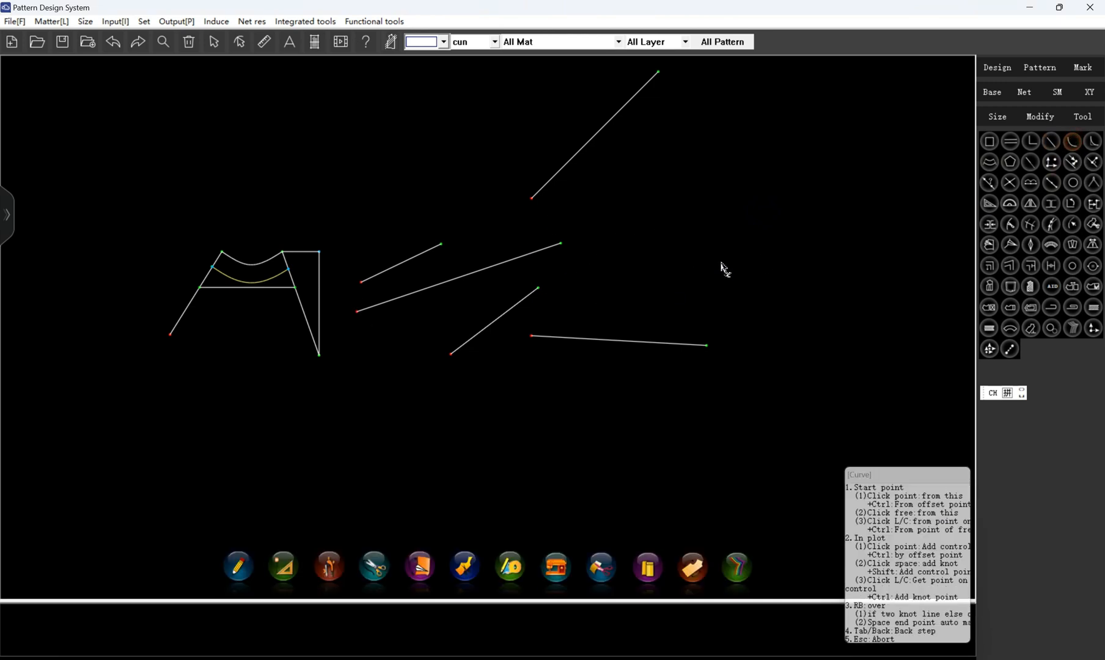
click(721, 261)
click(767, 194)
click(853, 235)
click(910, 148)
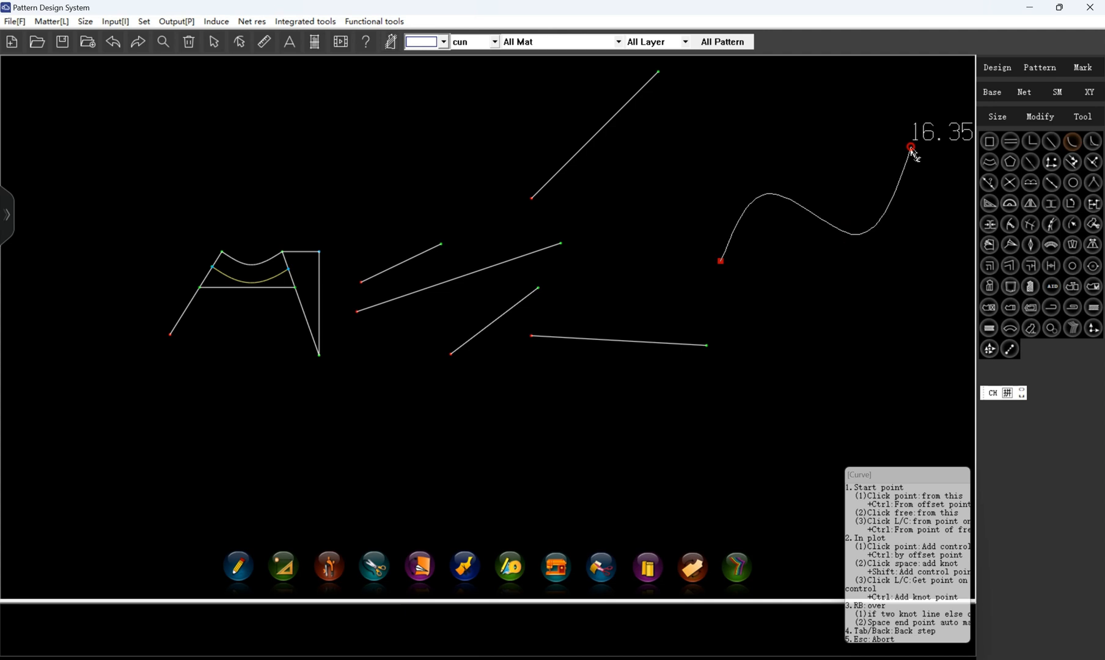
right_click(942, 279)
scroll(360, 215, down, 2)
scroll(637, 185, up, 3)
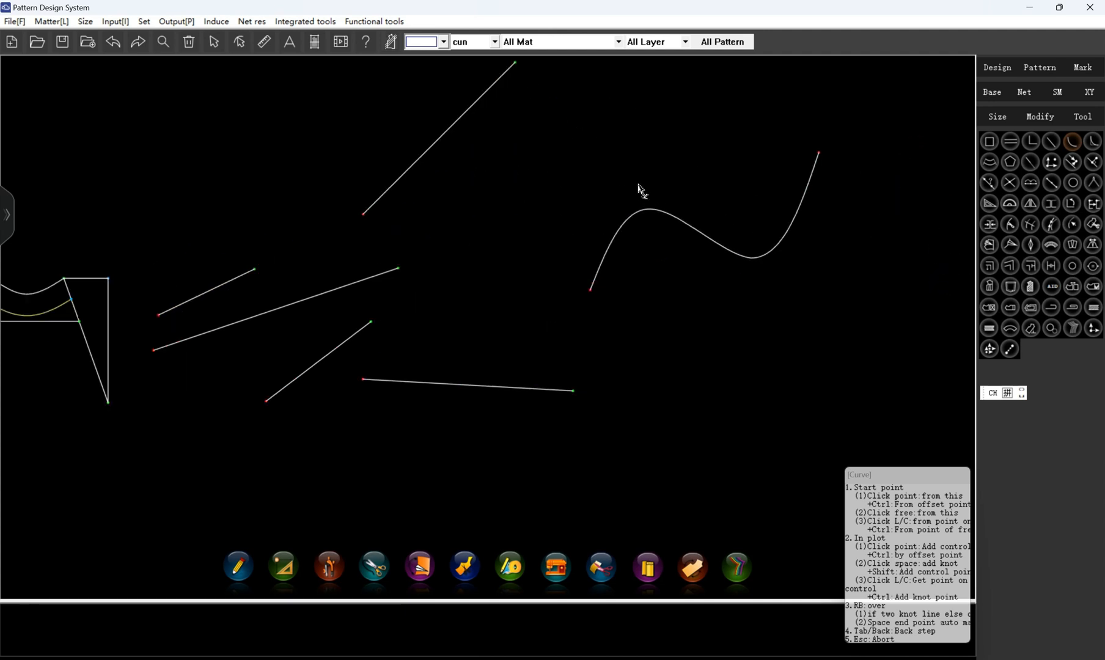
- Draw a three-point arched curve below the S-shaped curve with the Curve tool
click(584, 358)
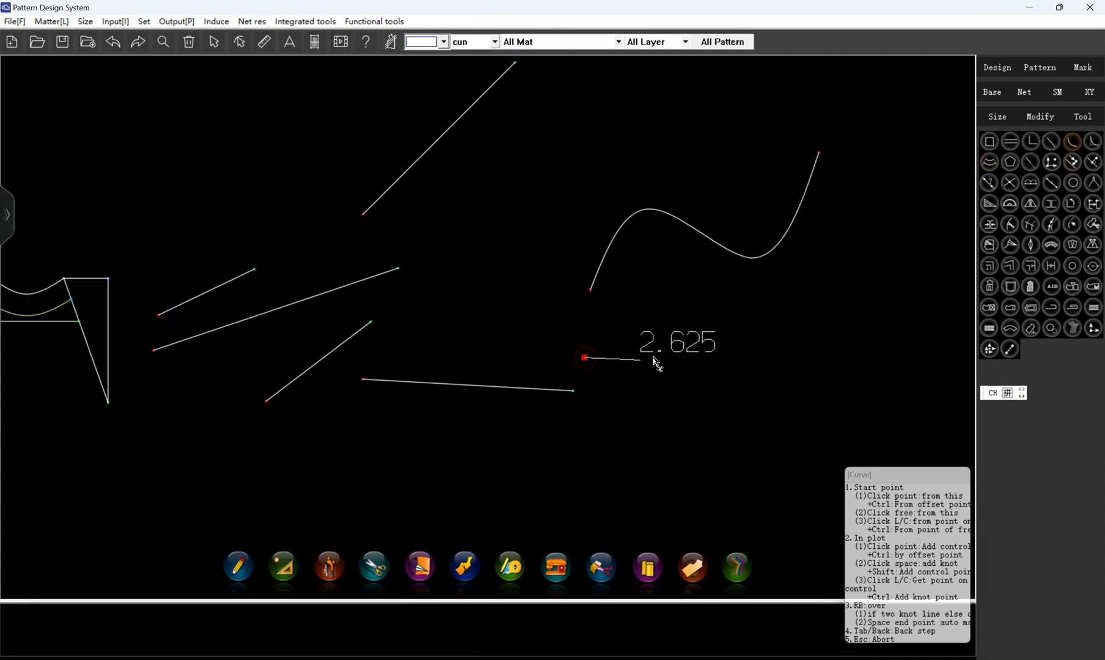
click(695, 310)
click(821, 357)
right_click(821, 357)
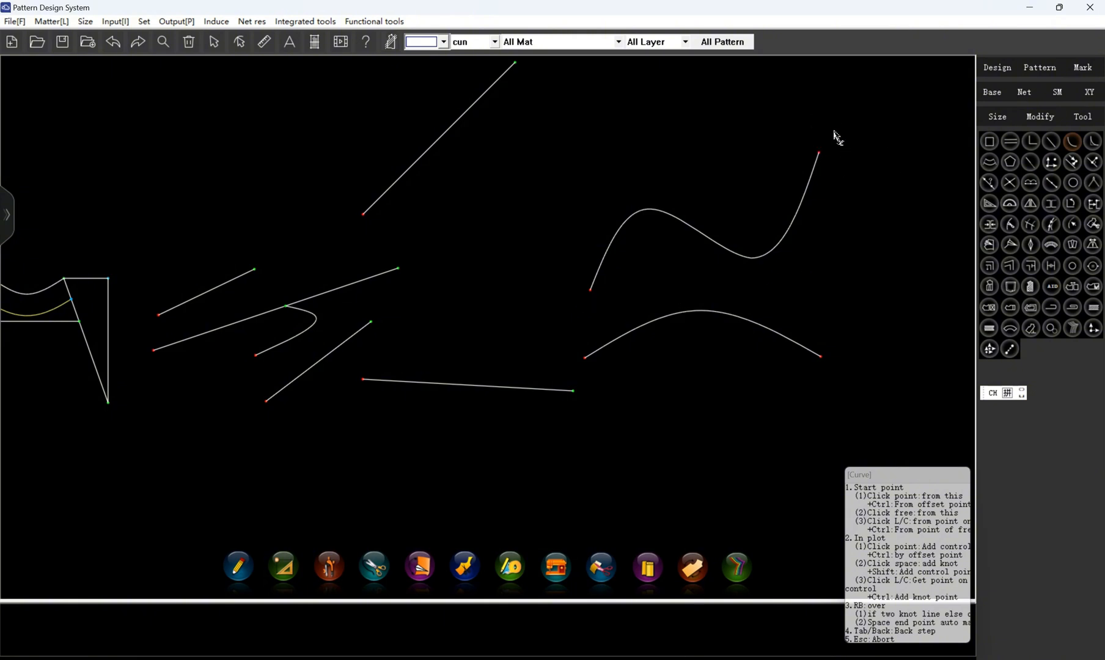
right_click(808, 198)
scroll(550, 269, down, 3)
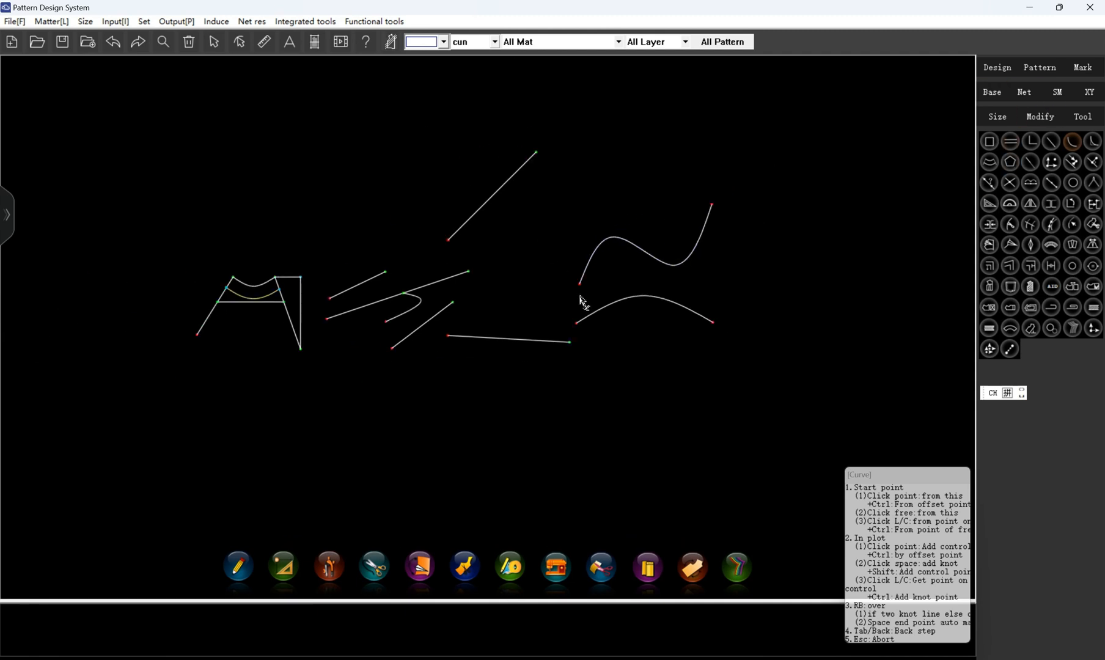
- Reshape the 45-degree line into a wavy curve with the Design tool, adding and moving three knots along it
scroll(505, 188, up, 2)
scroll(492, 207, up, 1)
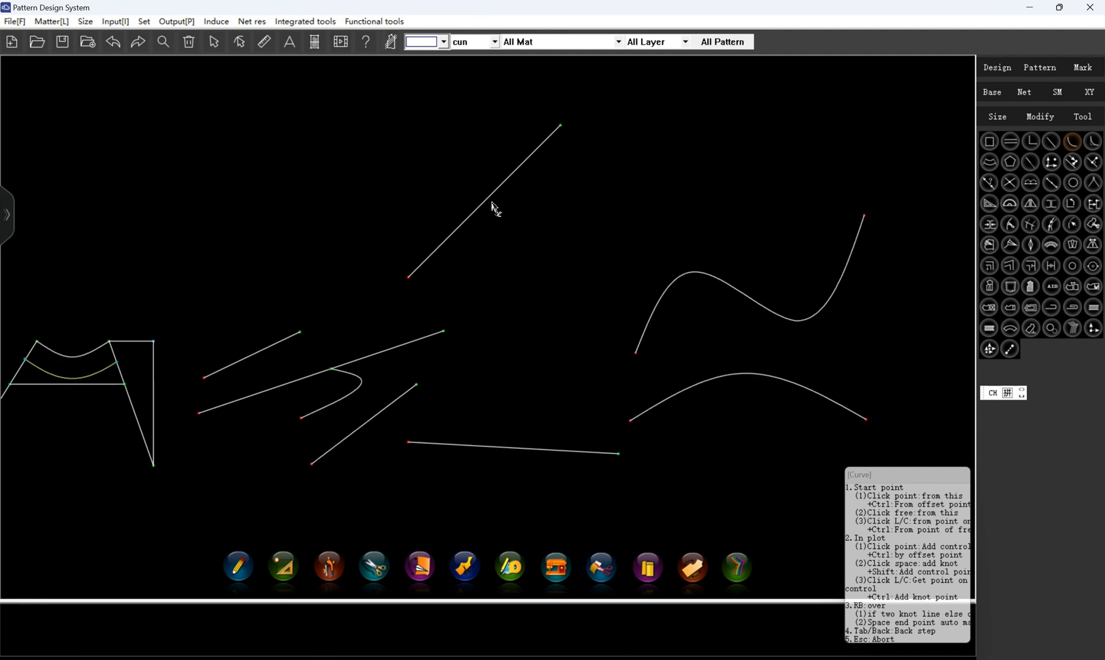
click(1002, 67)
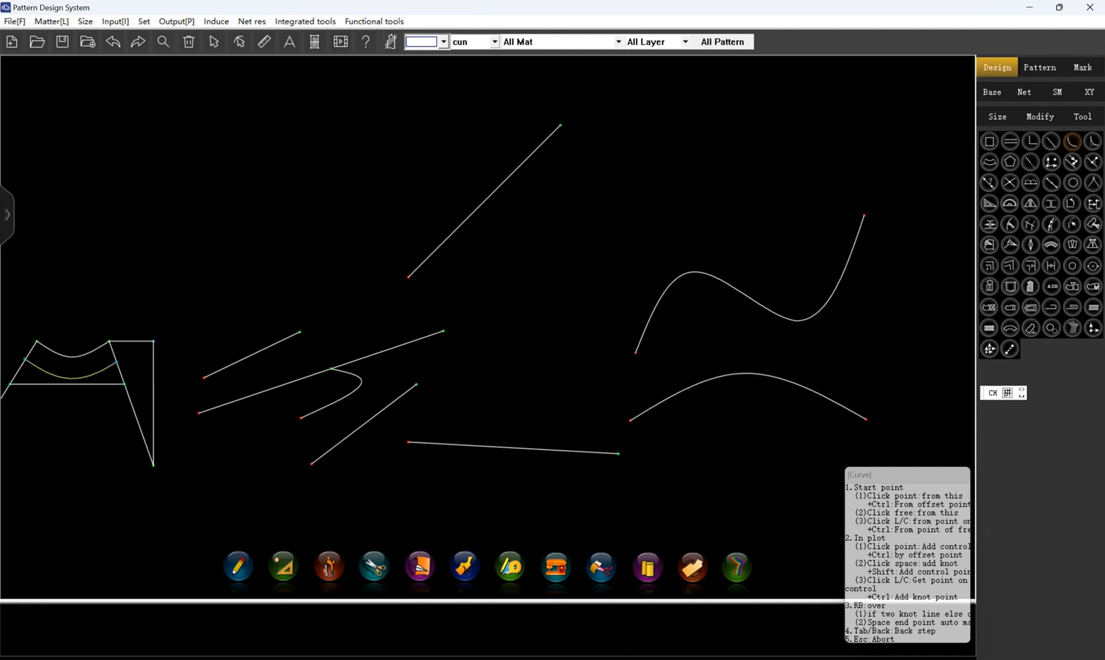
right_click(561, 128)
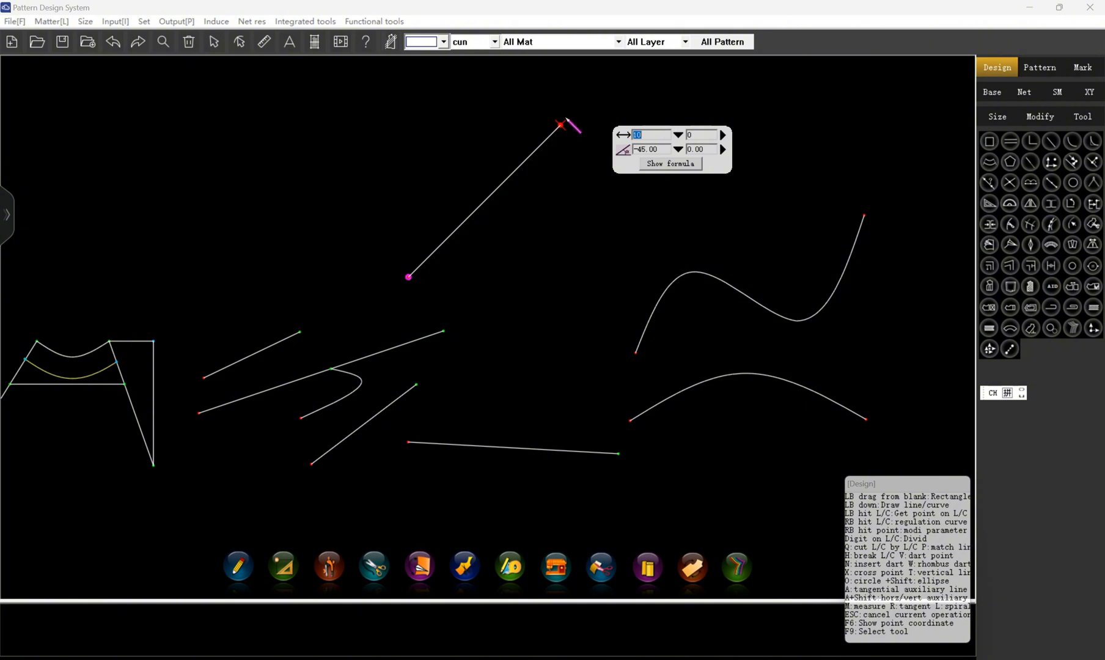
click(566, 220)
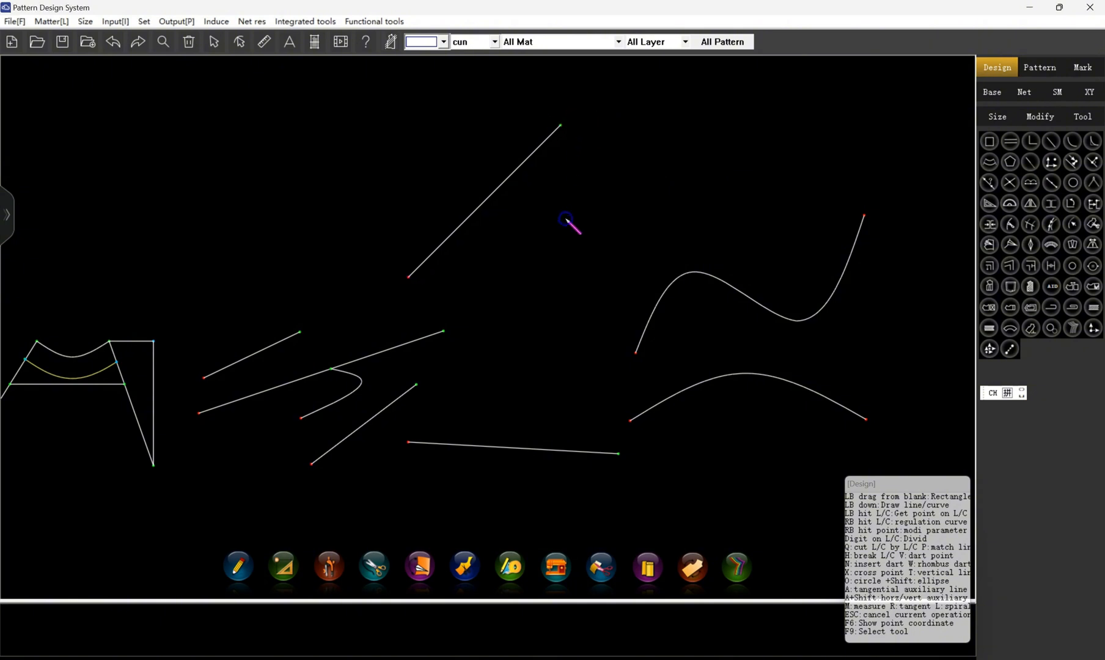
right_click(491, 199)
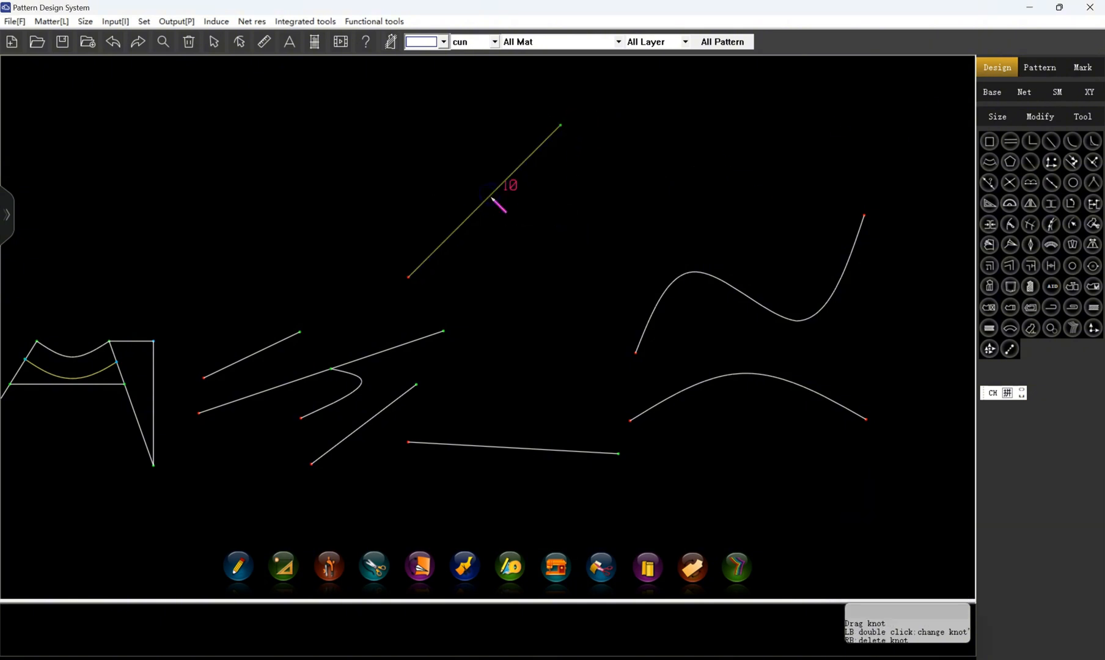
drag(492, 200, 469, 234)
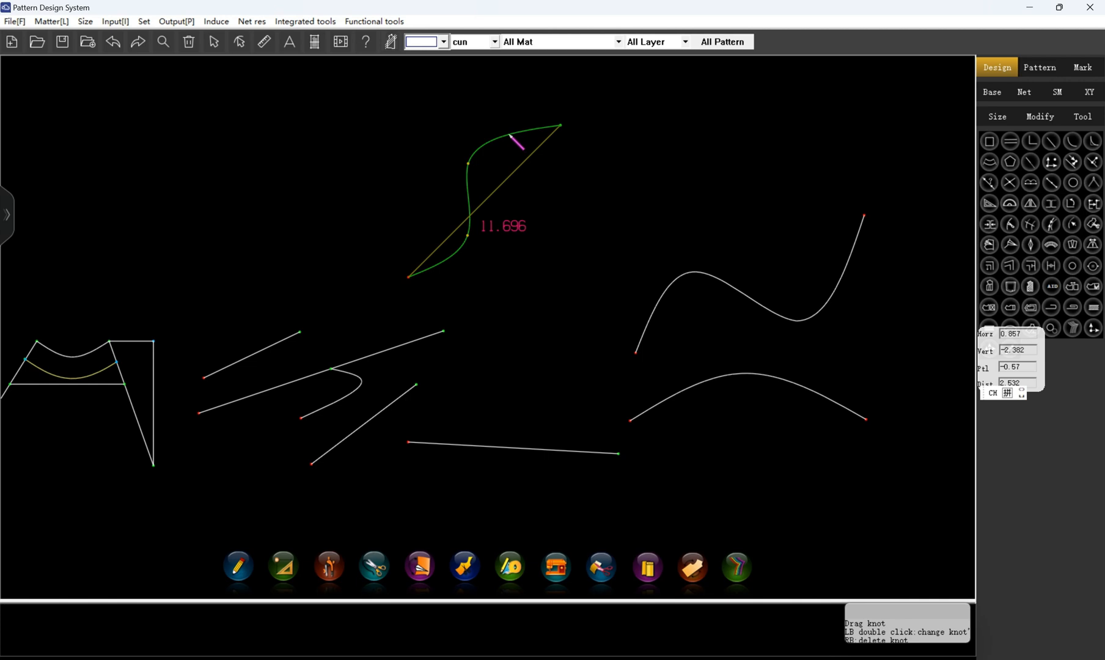
drag(509, 134, 518, 161)
click(643, 140)
- Set the end-to-end distance of the reshaped wavy curve to 15 through its upper end point
click(561, 126)
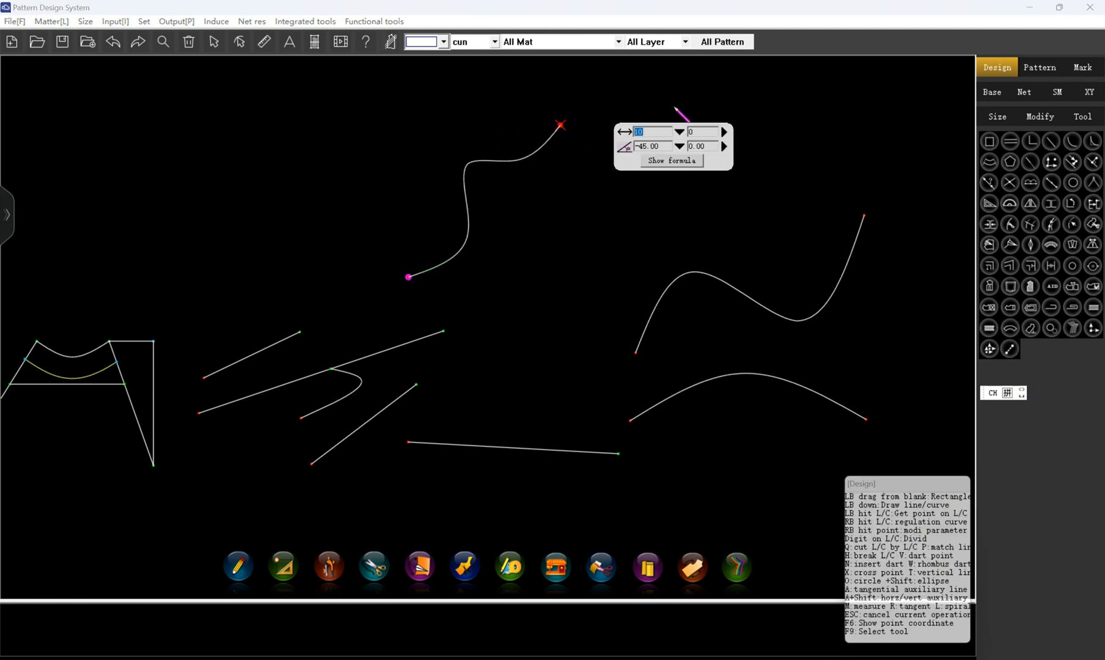
text(15)
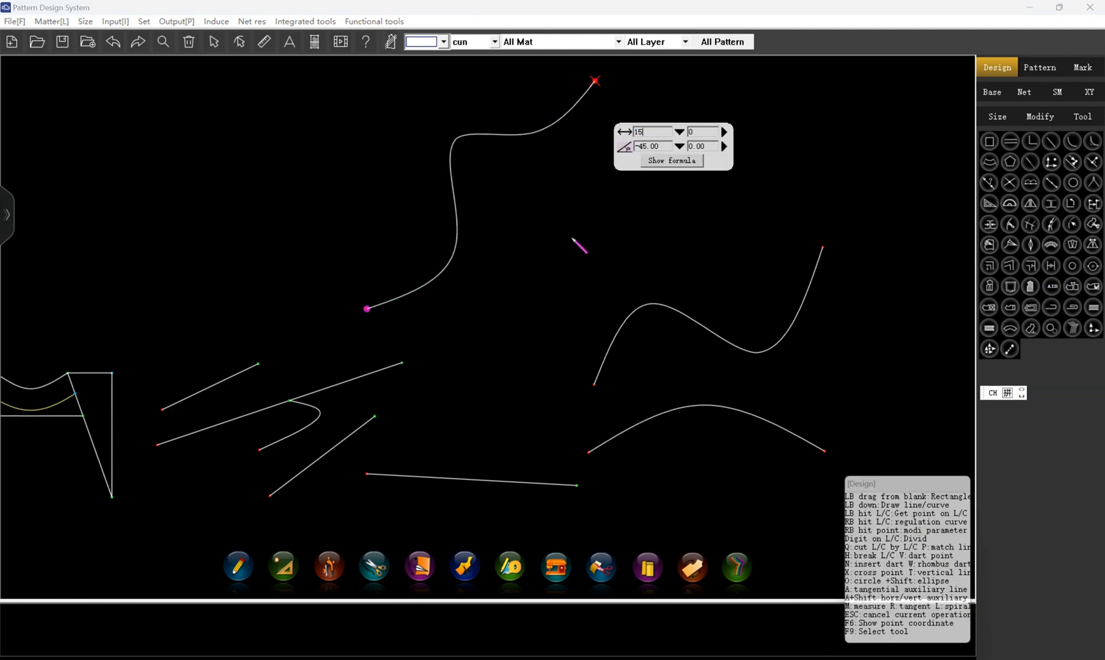
click(641, 216)
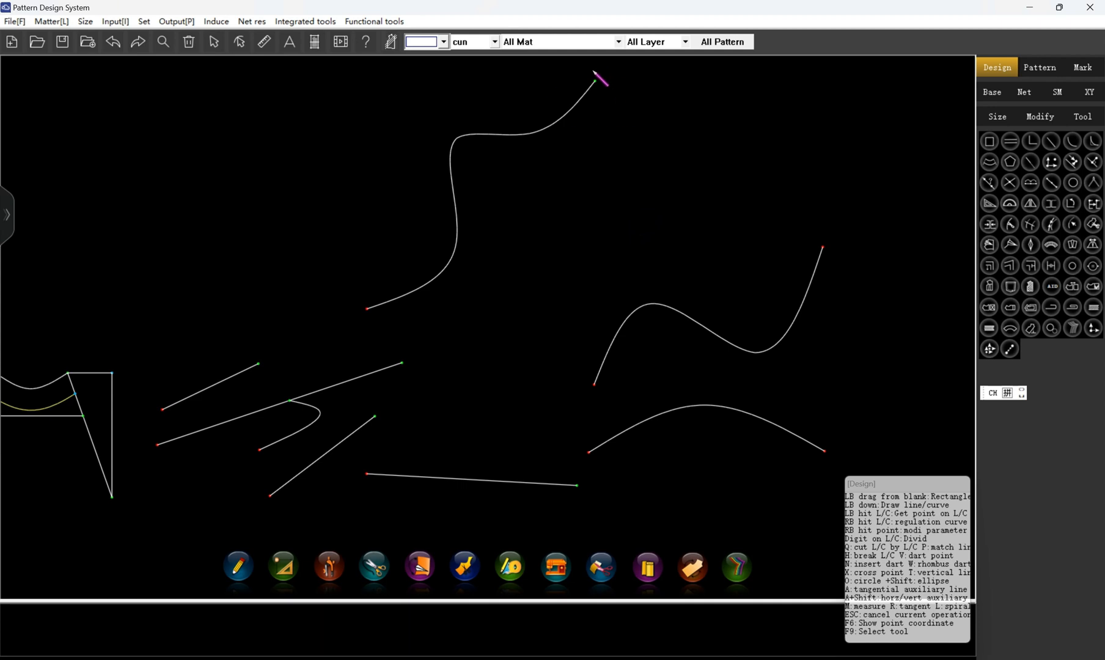
- Try Make link from the S-shaped curve's upper end to its lower end as a Line point, and undo back past the wavy curve's resizing
click(823, 247)
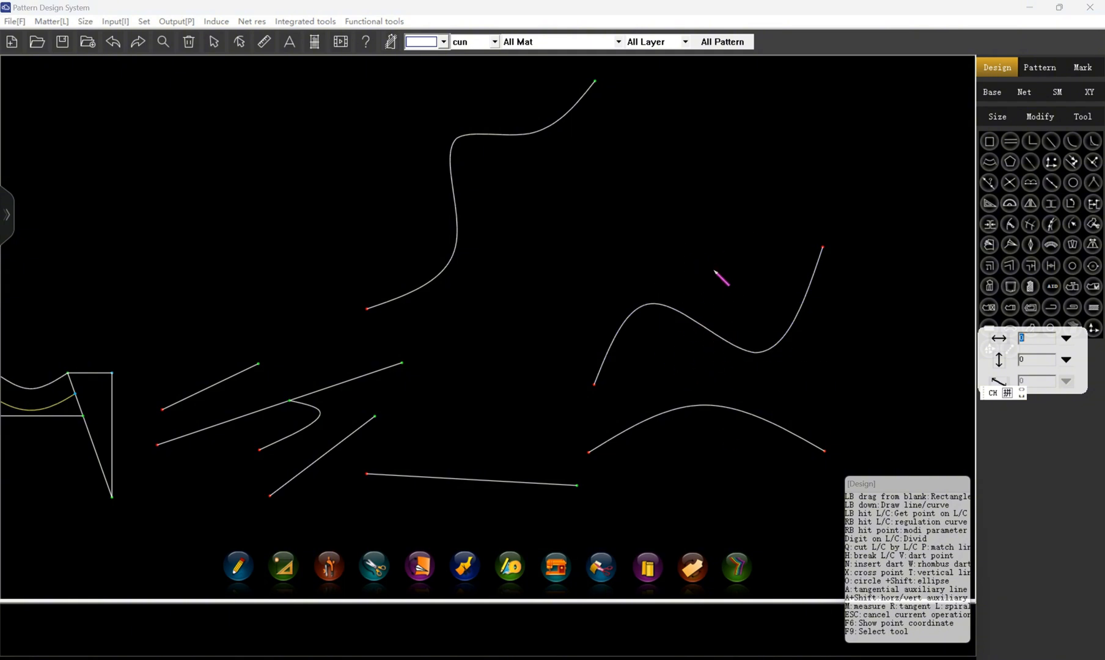
click(1008, 352)
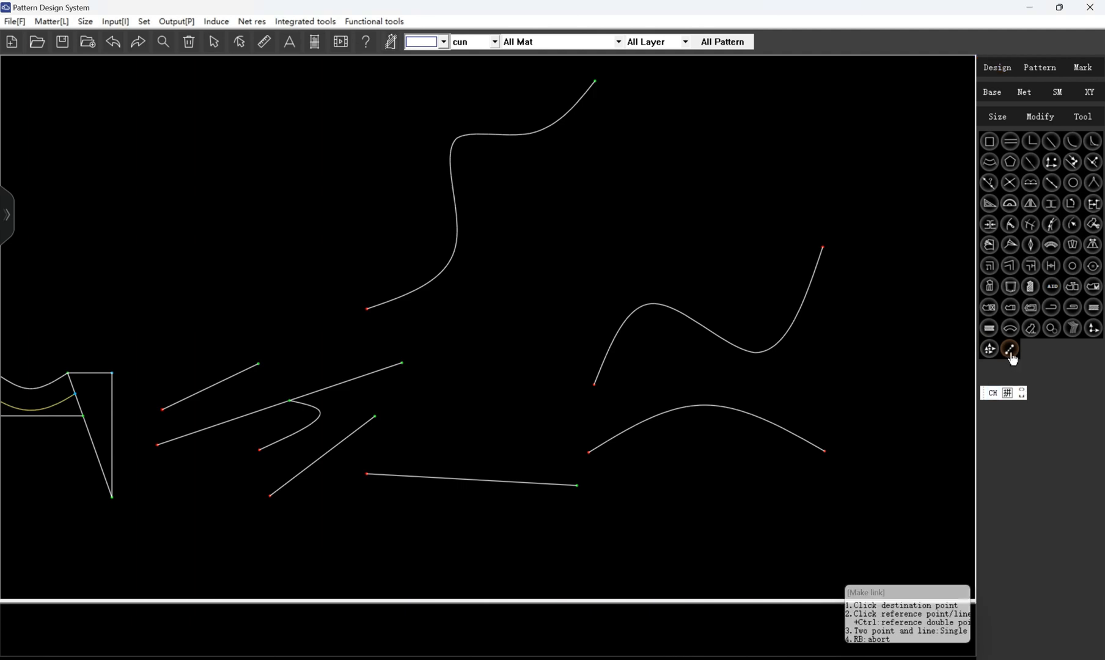
click(822, 247)
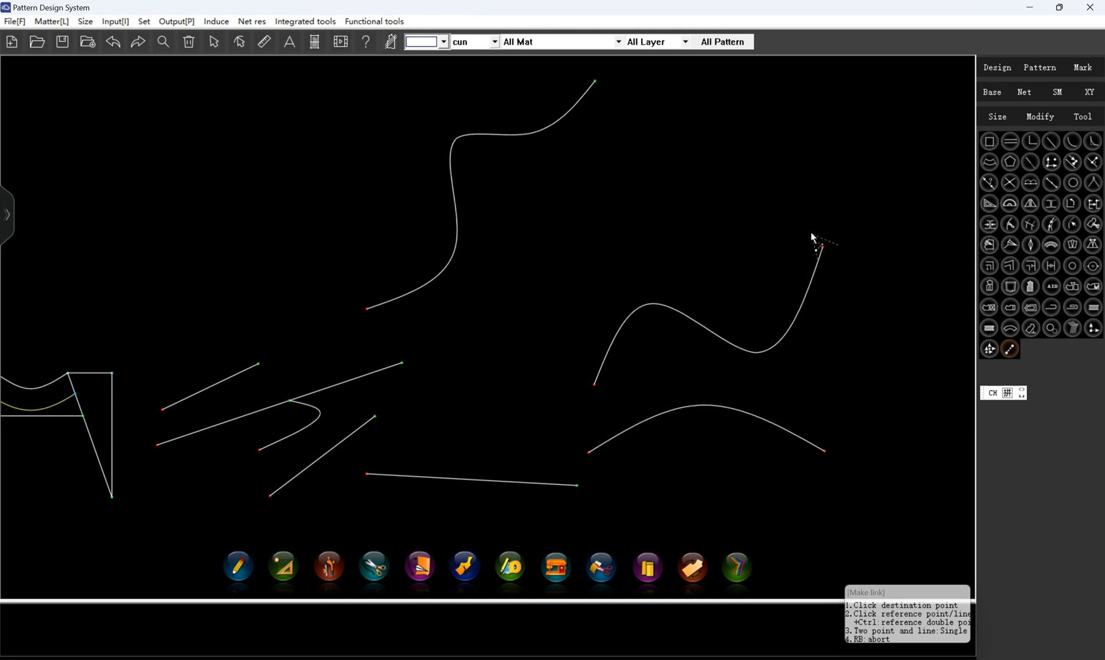
click(594, 384)
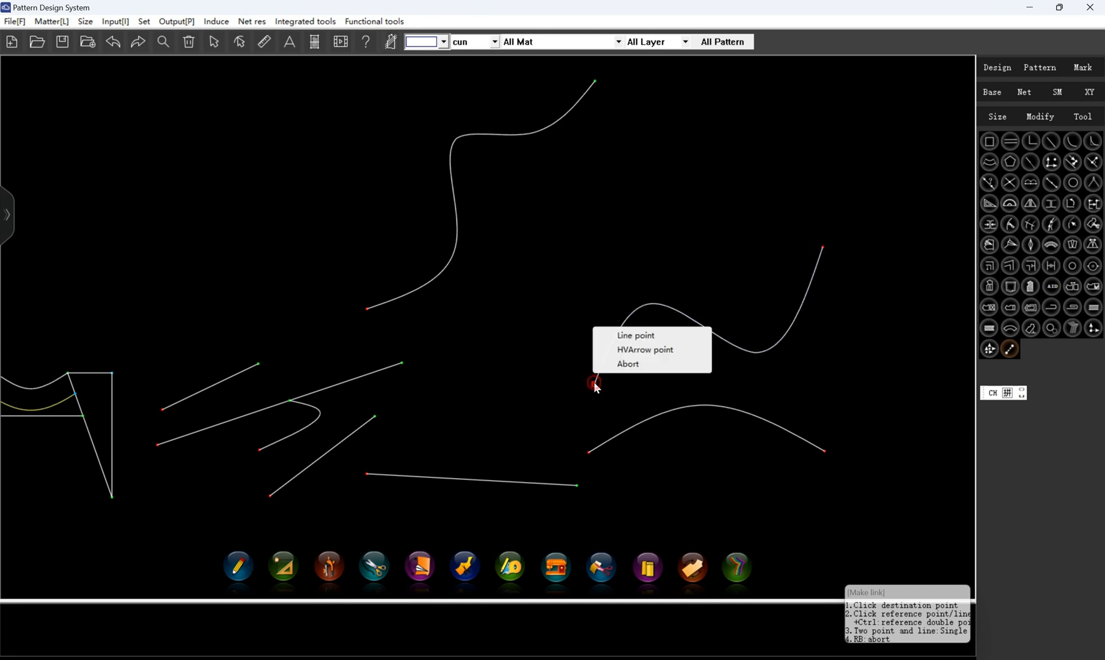
click(639, 341)
right_click(859, 322)
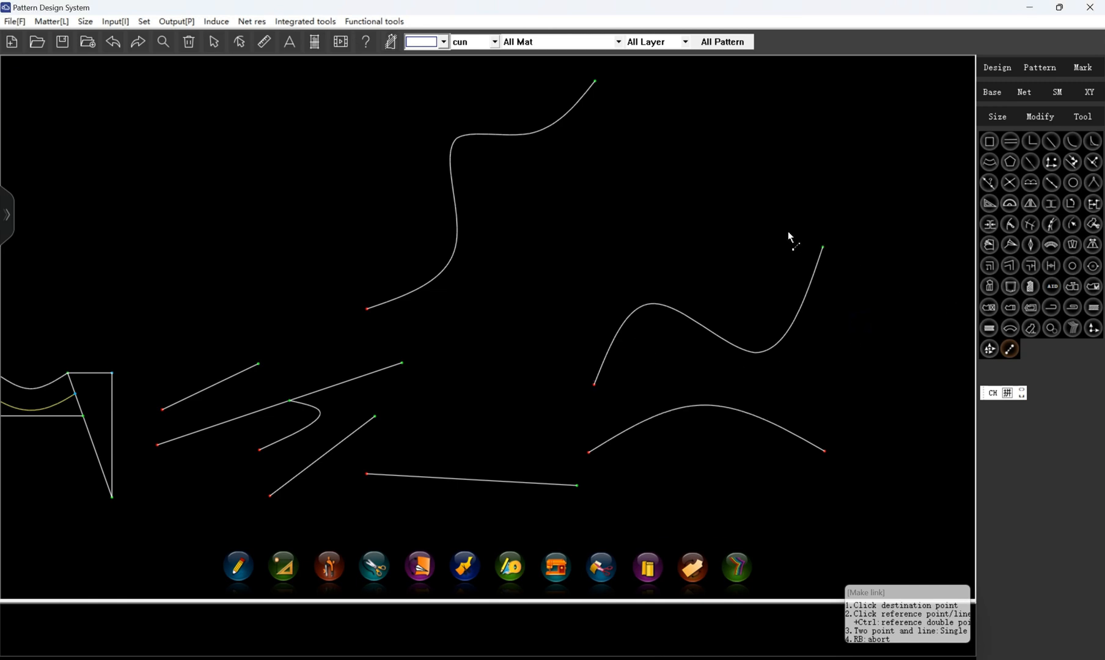
key(ctrl+z)
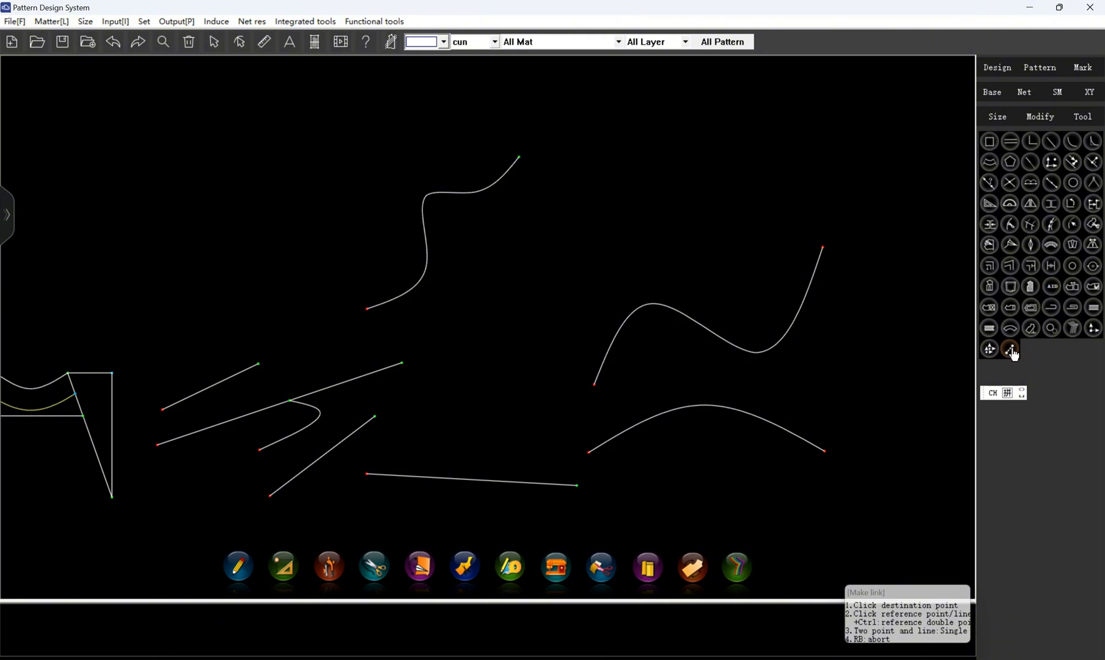
- Link the S-shaped curve's upper end to its lower end as a Line point, try a distance of 15, and undo it
click(822, 247)
click(823, 247)
right_click(595, 328)
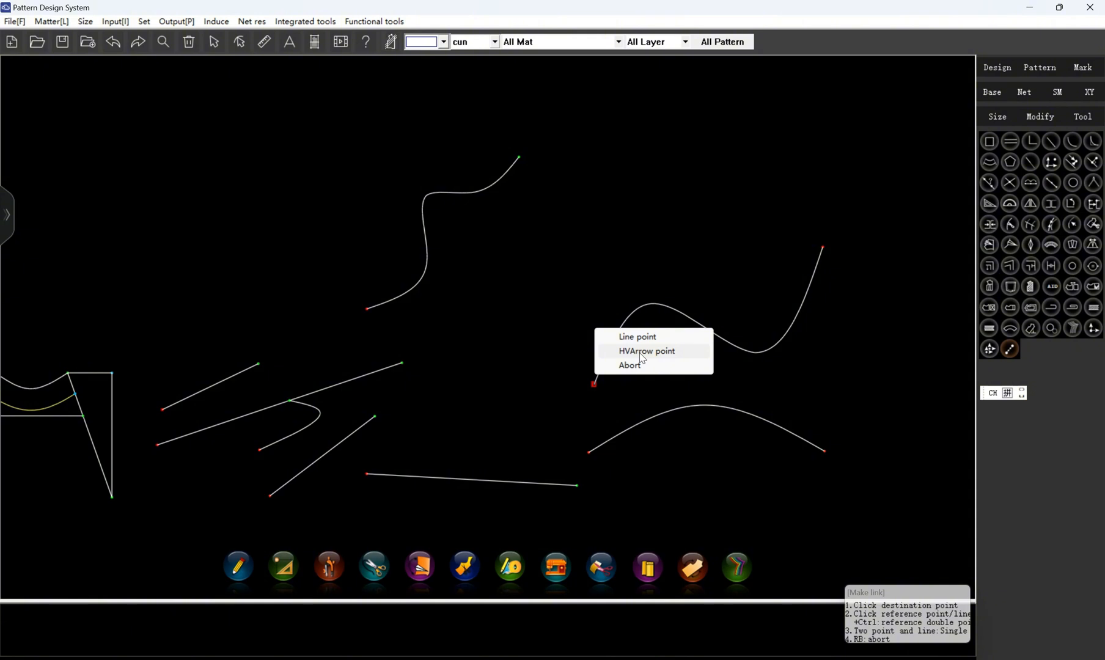
click(644, 352)
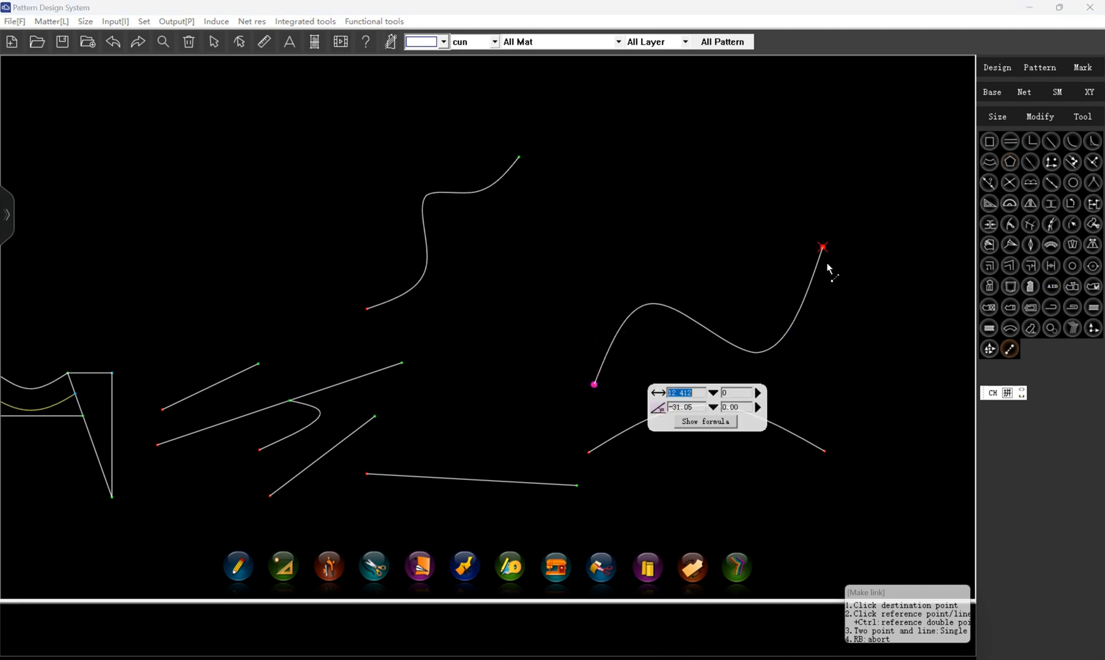
text(15)
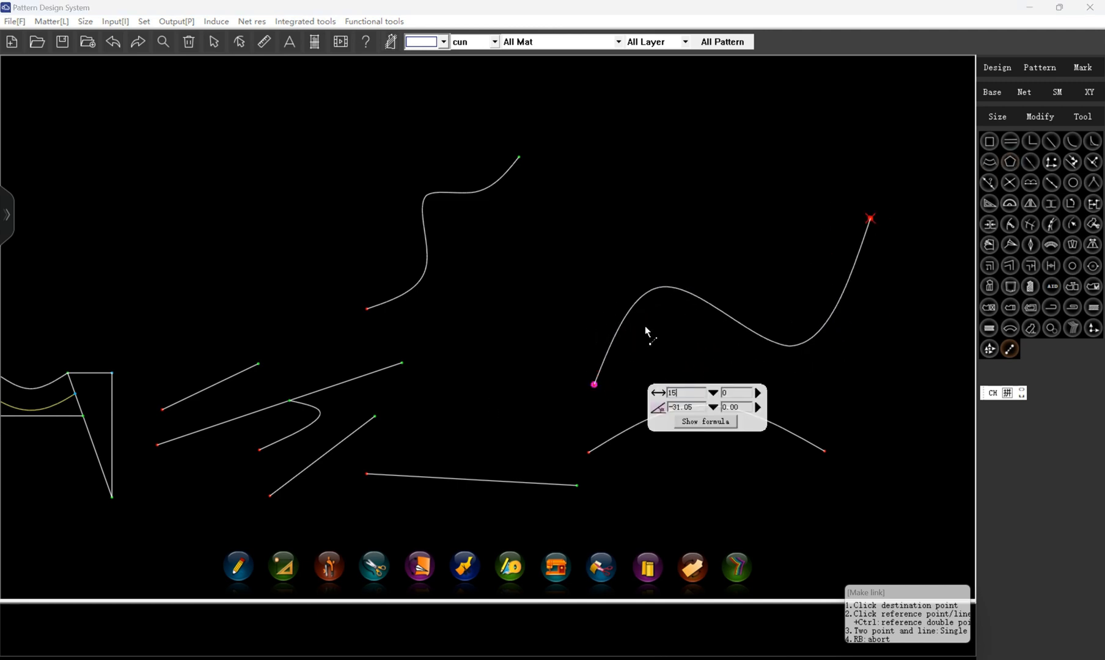
click(739, 326)
right_click(873, 322)
click(114, 44)
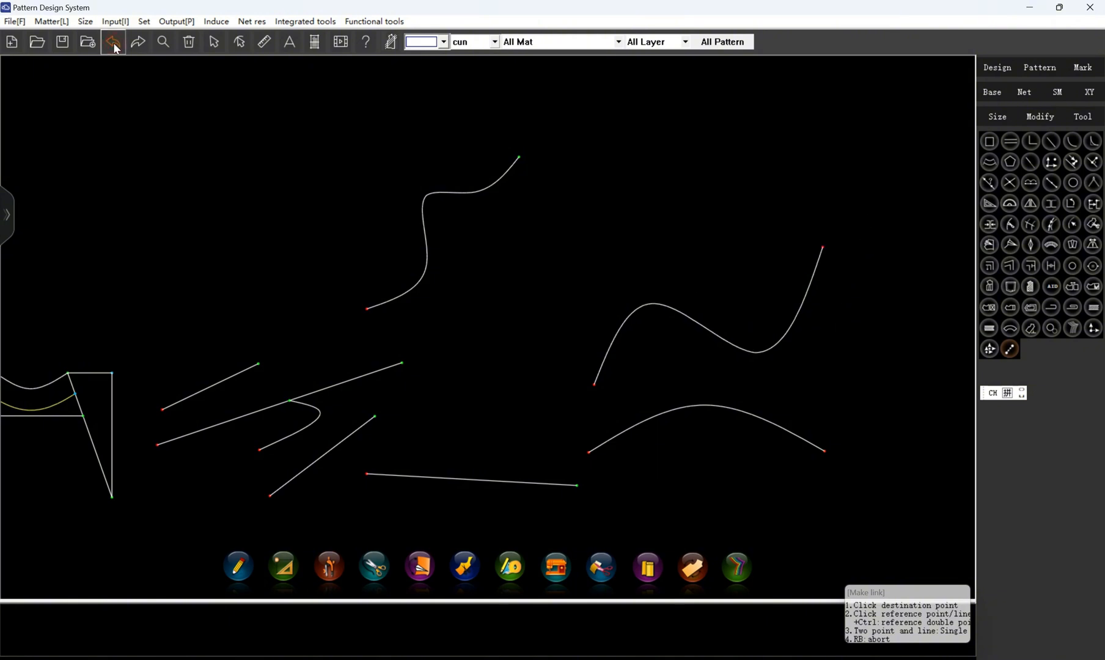
- Link the S-shaped curve's upper end to its lower end as an HVArrow point with Make link and view its parameters
click(1010, 348)
click(822, 247)
click(596, 384)
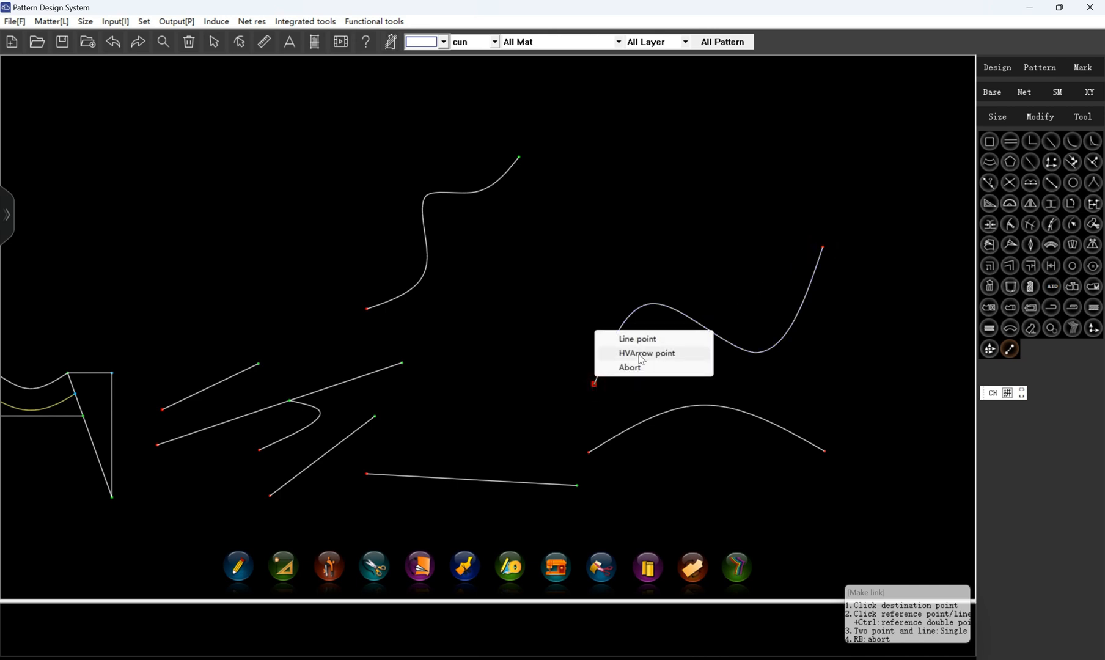
click(639, 354)
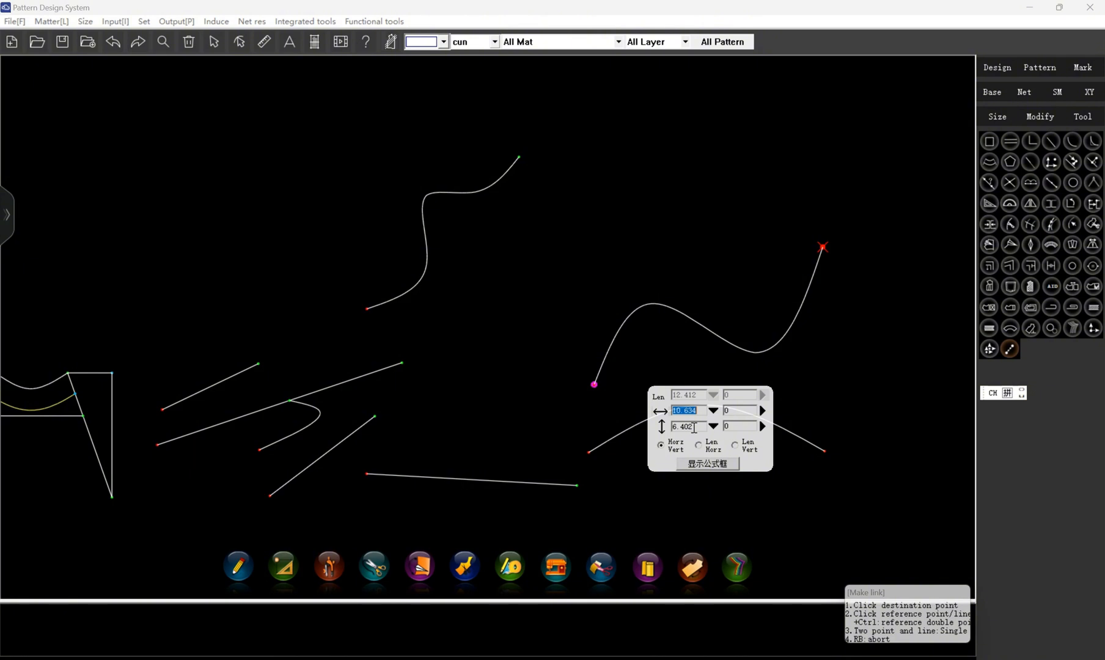
right_click(675, 371)
right_click(589, 381)
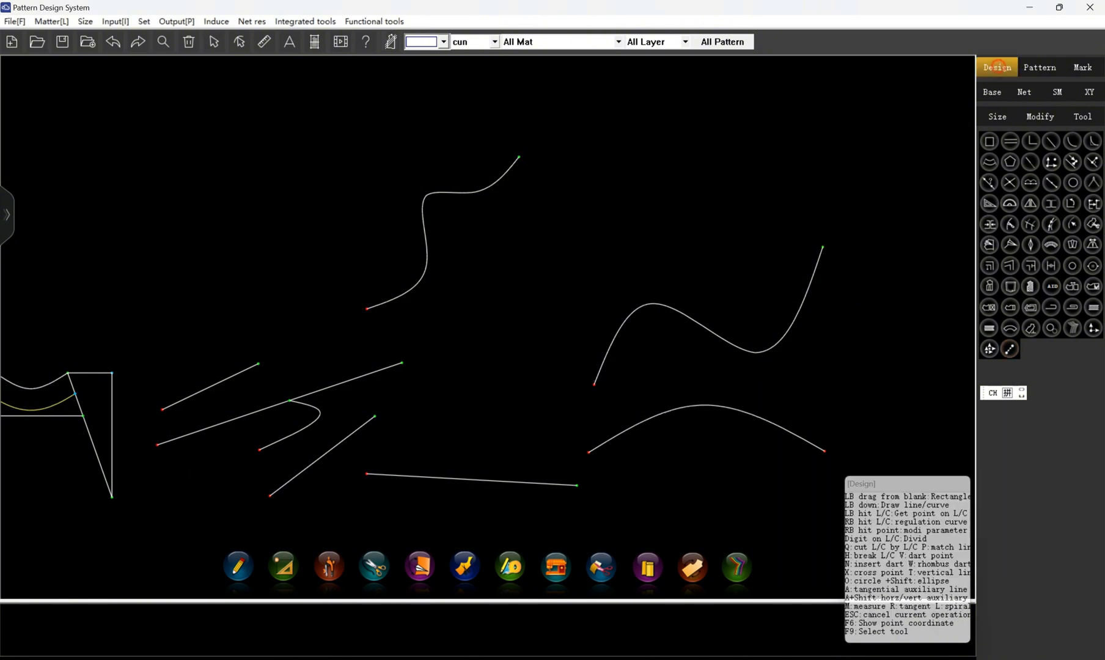
- Draw a horizontal and a vertical line meeting at a right angle between the S-shaped curve's two ends with the Design tool
drag(594, 384, 822, 248)
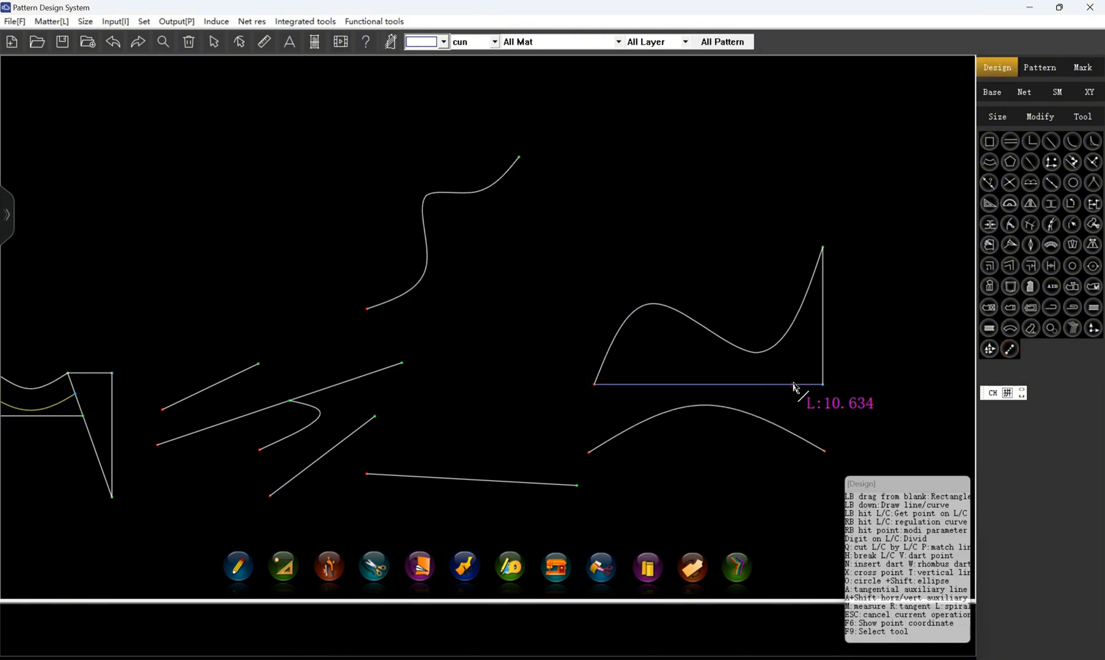